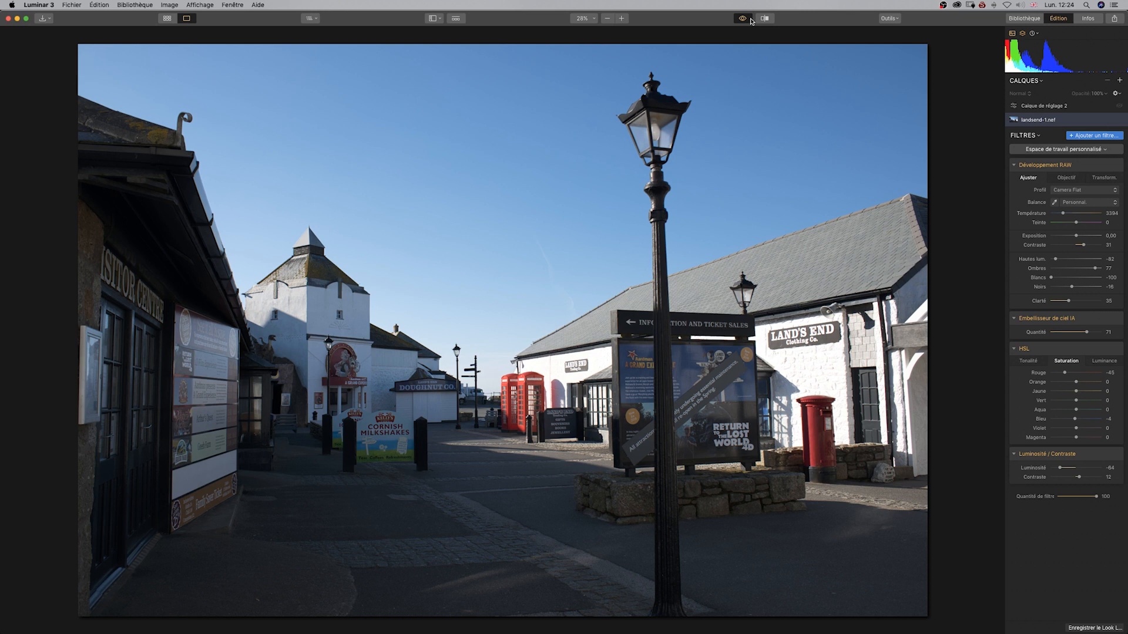
Compare the edited night version of the photo with the original image
click(750, 19)
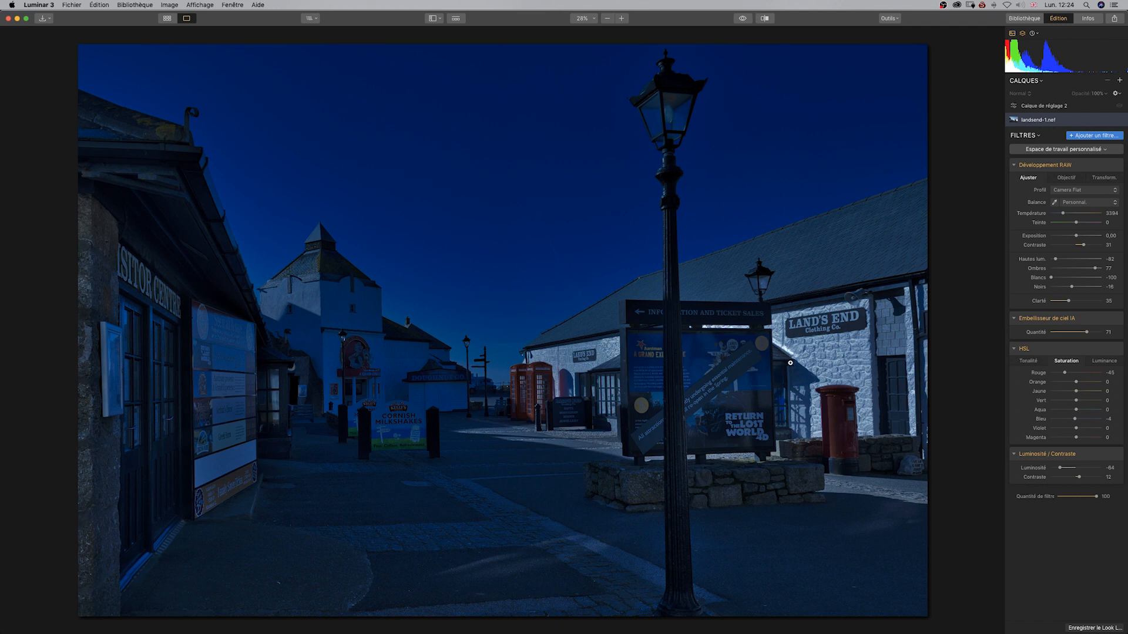
click(742, 19)
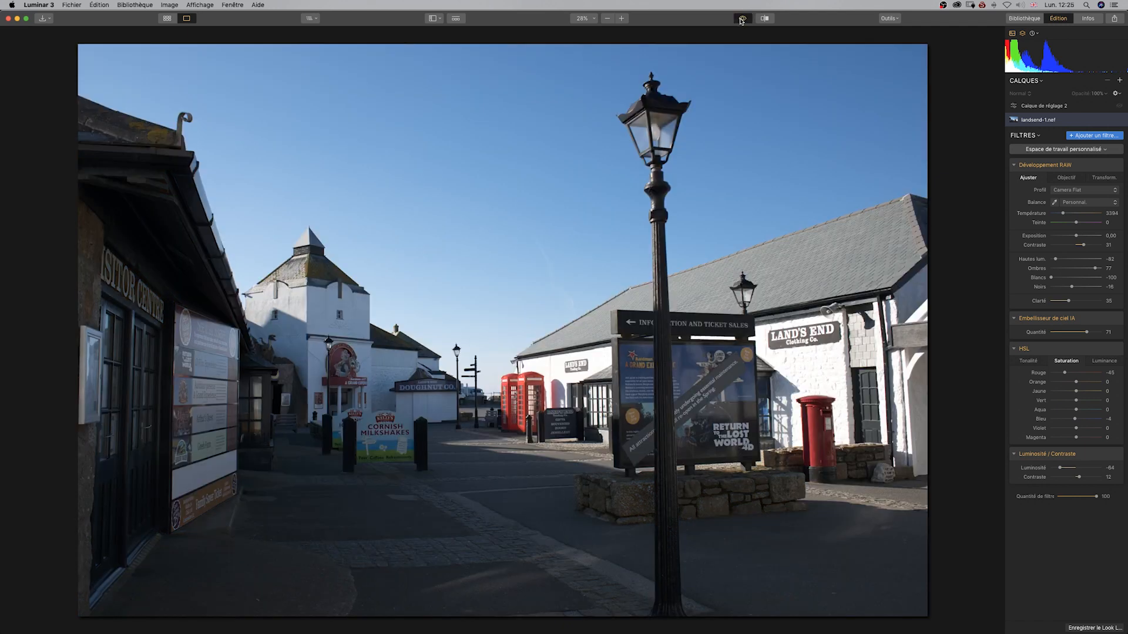
click(743, 19)
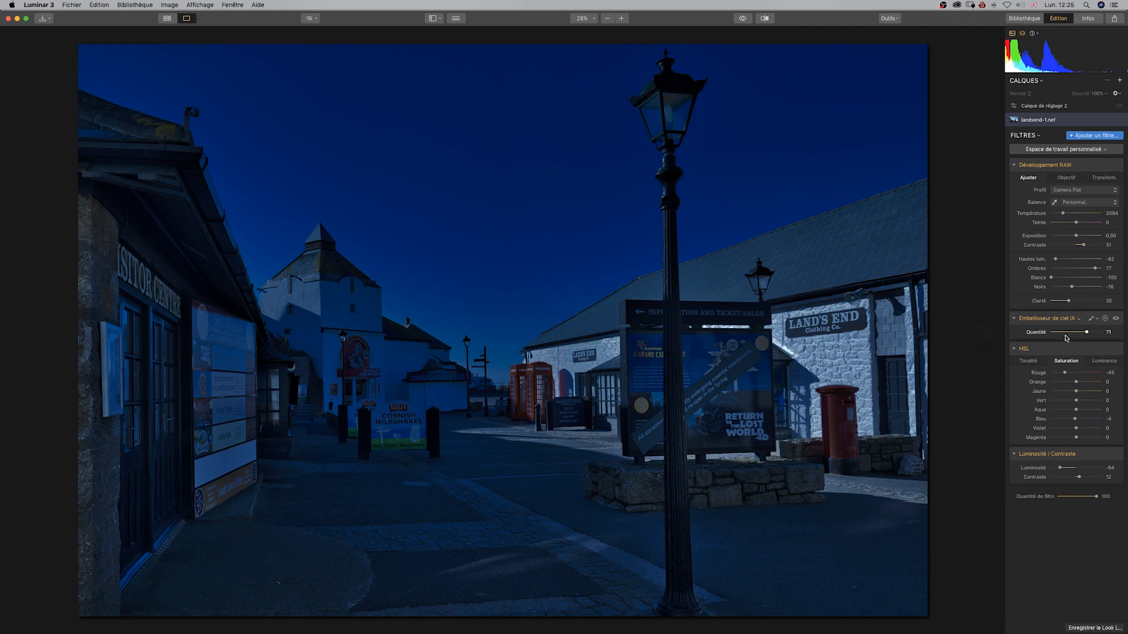
Preview the photo without the HSL and Embellisseur de ciel IA filters, and check the Développement RAW lens corrections
click(1115, 347)
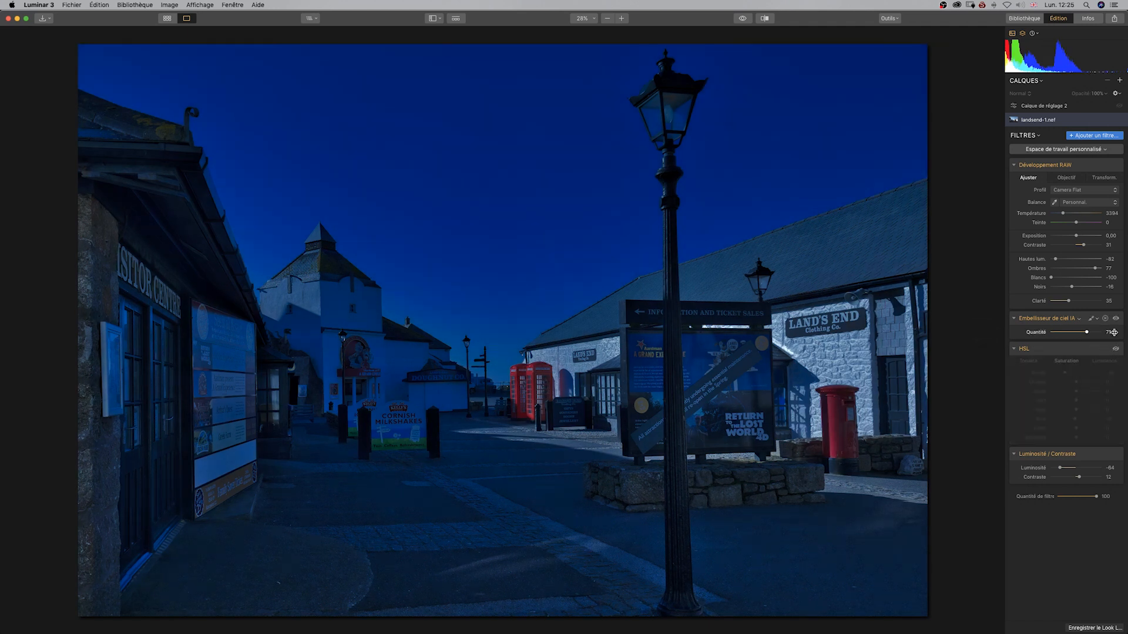
click(1117, 319)
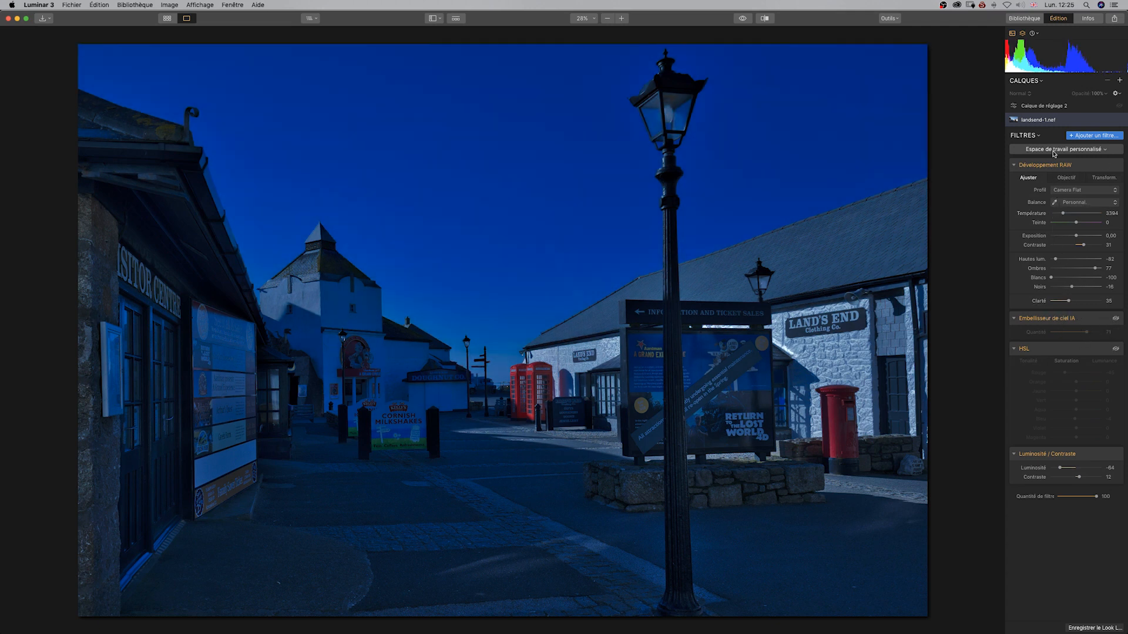
click(1065, 179)
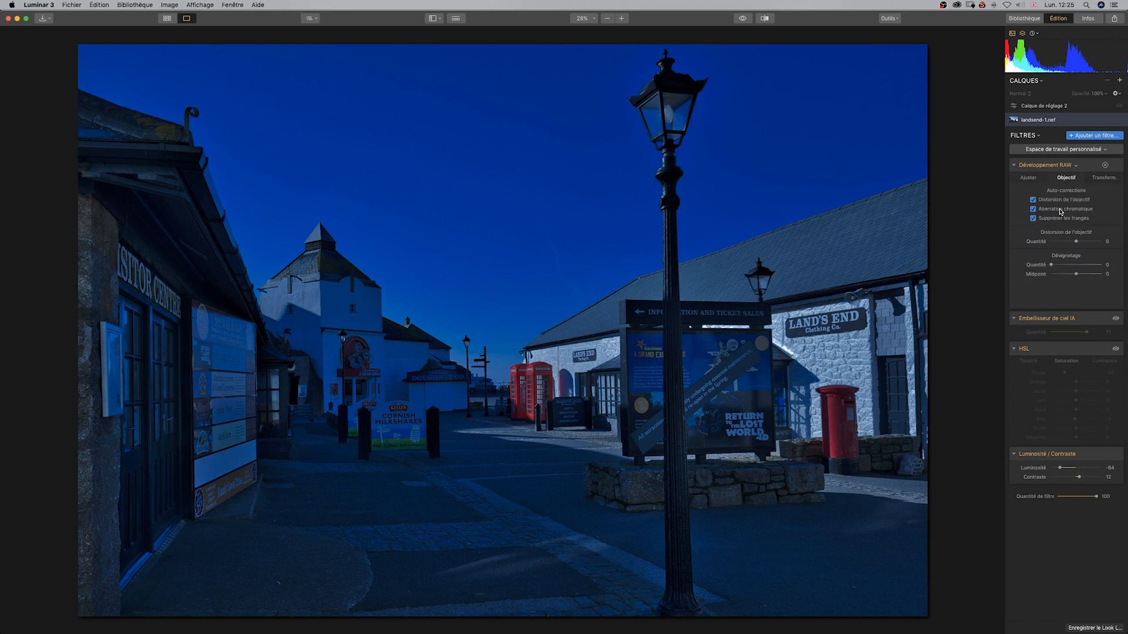
click(1037, 181)
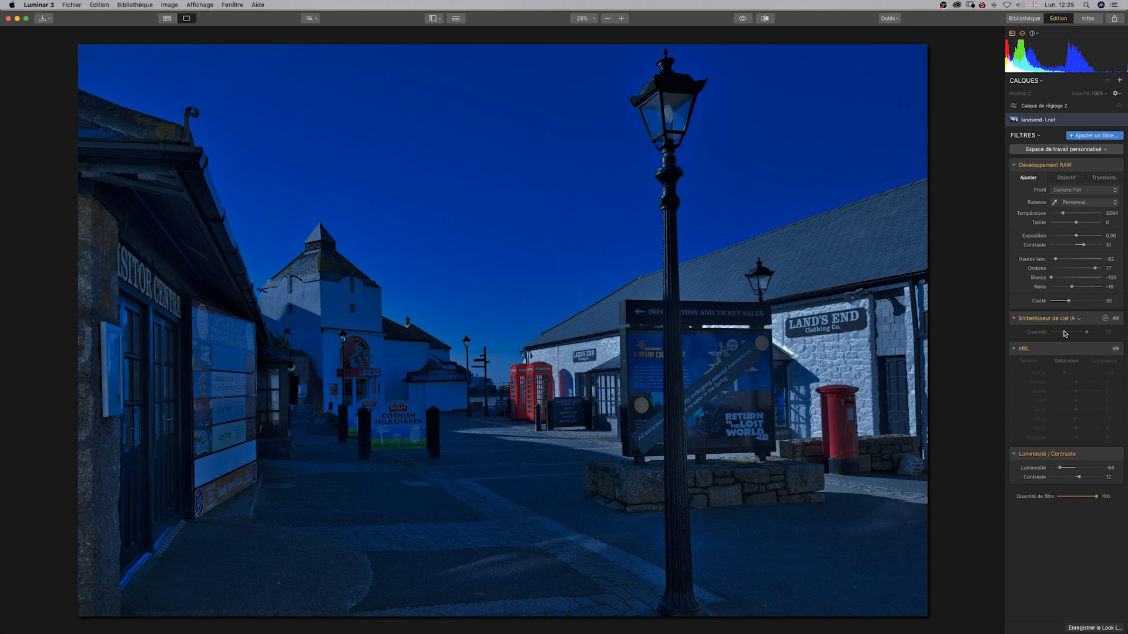
click(1115, 319)
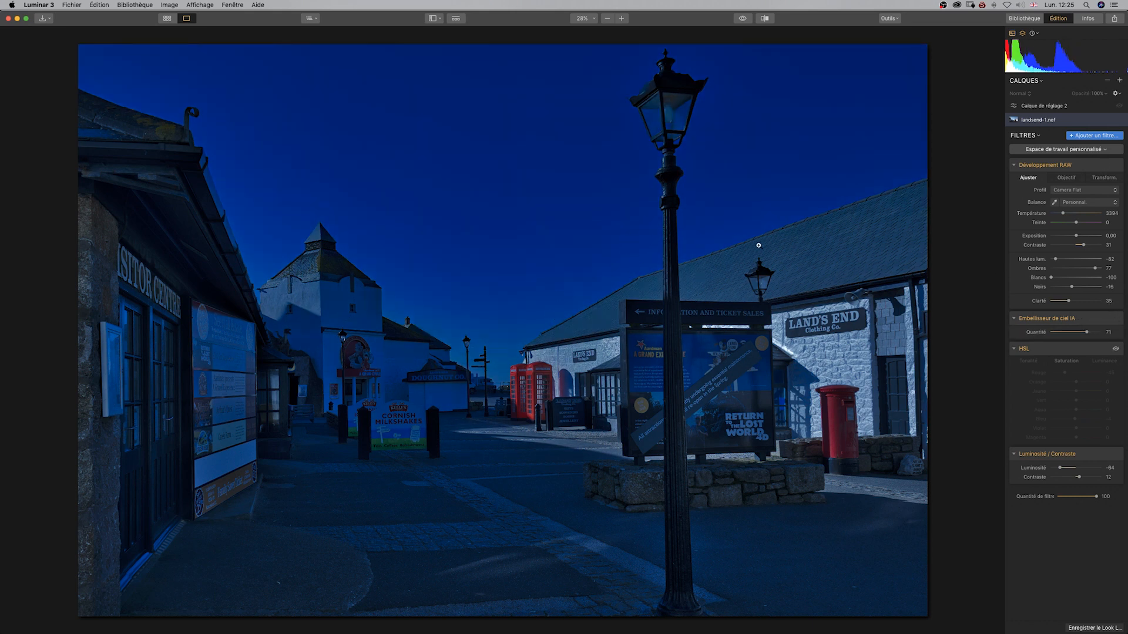
click(1116, 349)
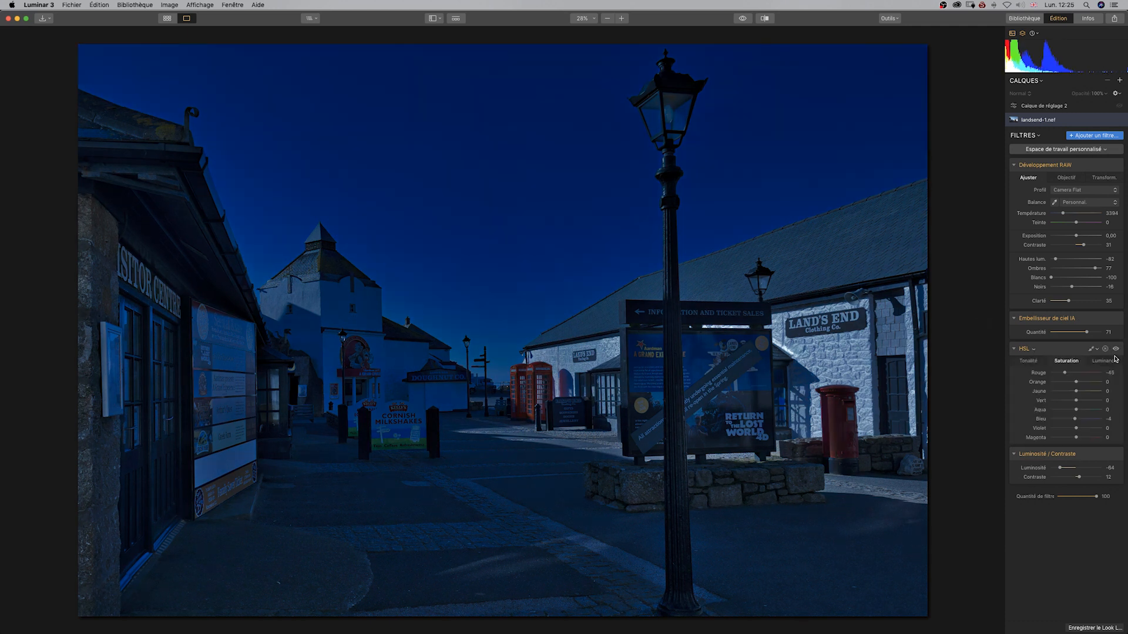
In the HSL filter, look over the red luminance setting and set the blue saturation to 34
click(1103, 362)
double_click(1062, 372)
drag(1078, 370, 1087, 368)
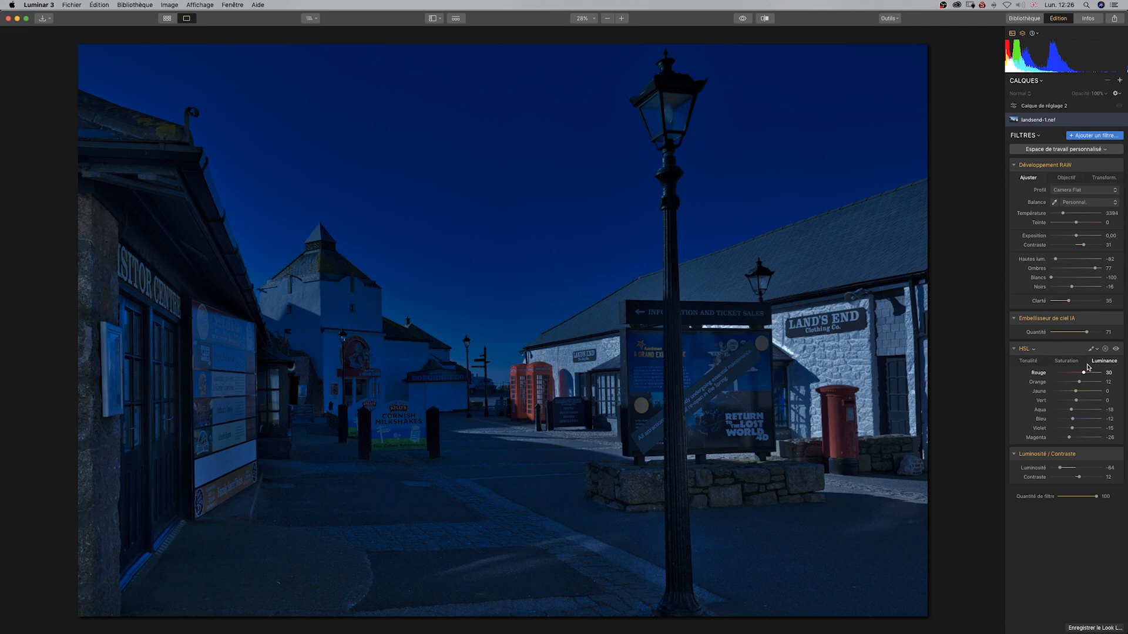
drag(1088, 368, 1061, 374)
click(1068, 362)
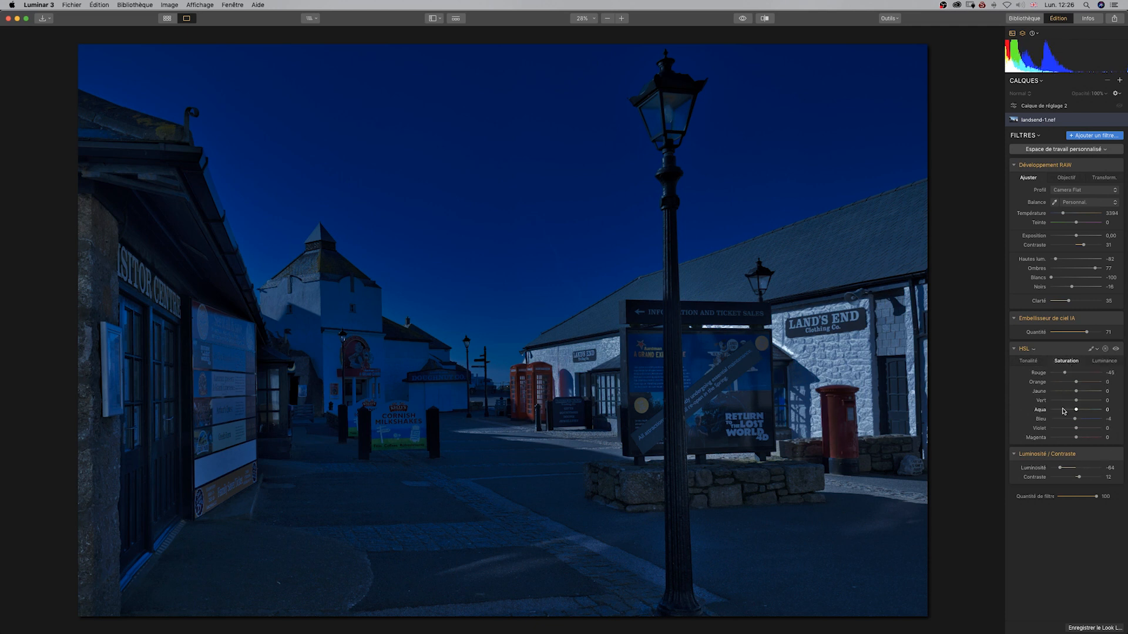
drag(1075, 419, 1085, 420)
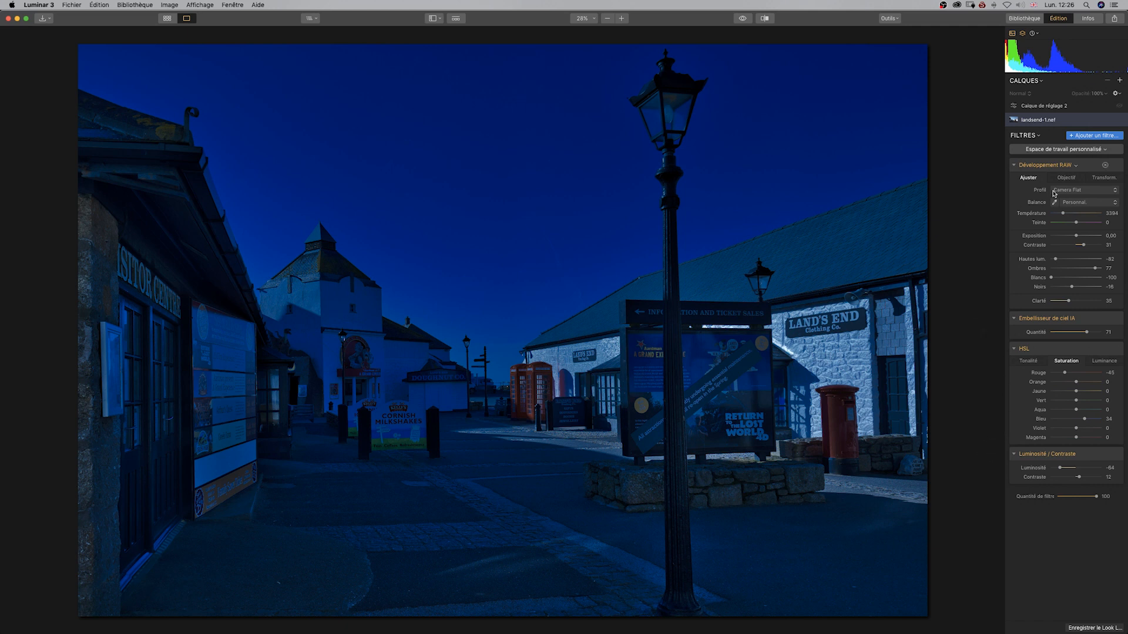
On the layer Calque de réglage 2, preview its three filters and leave only Luminosité / Contraste enabled
click(1045, 108)
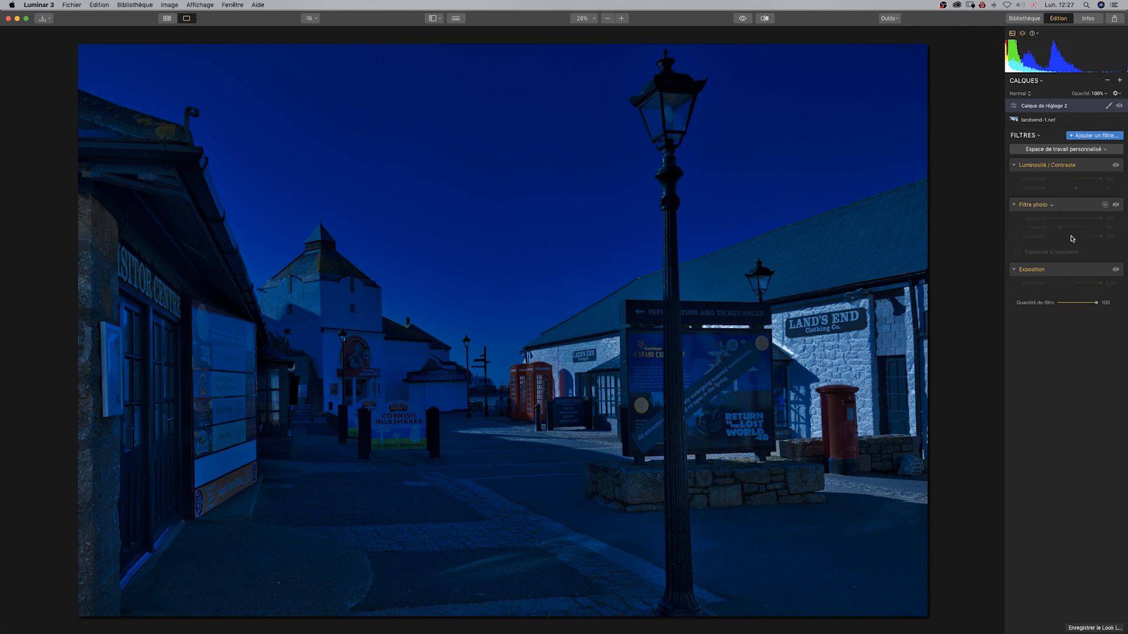
click(1116, 205)
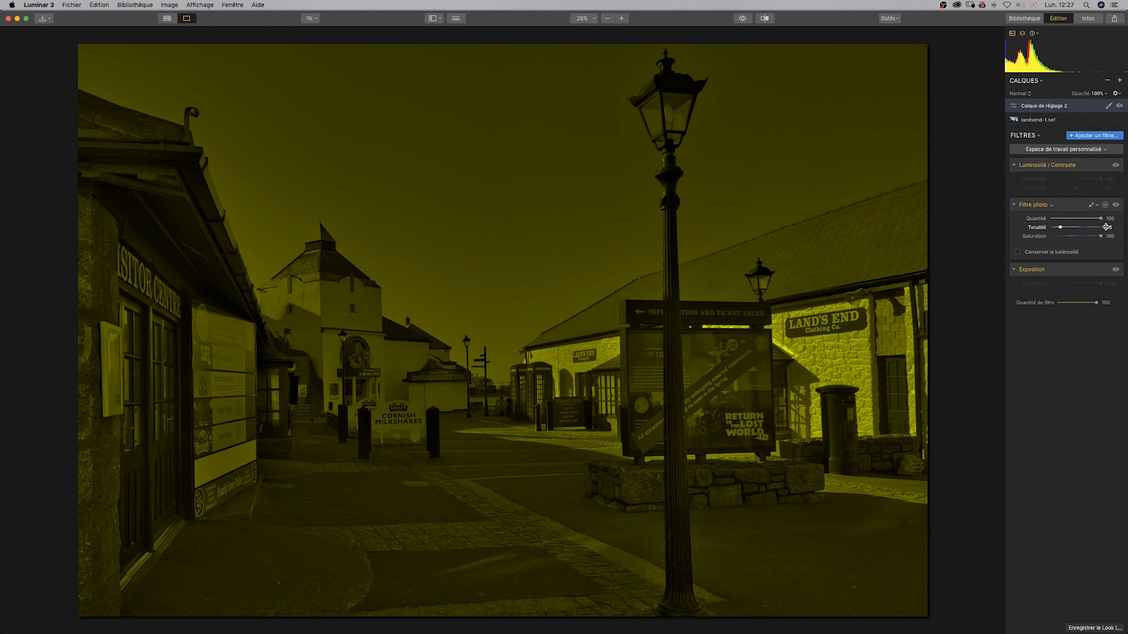
click(1116, 269)
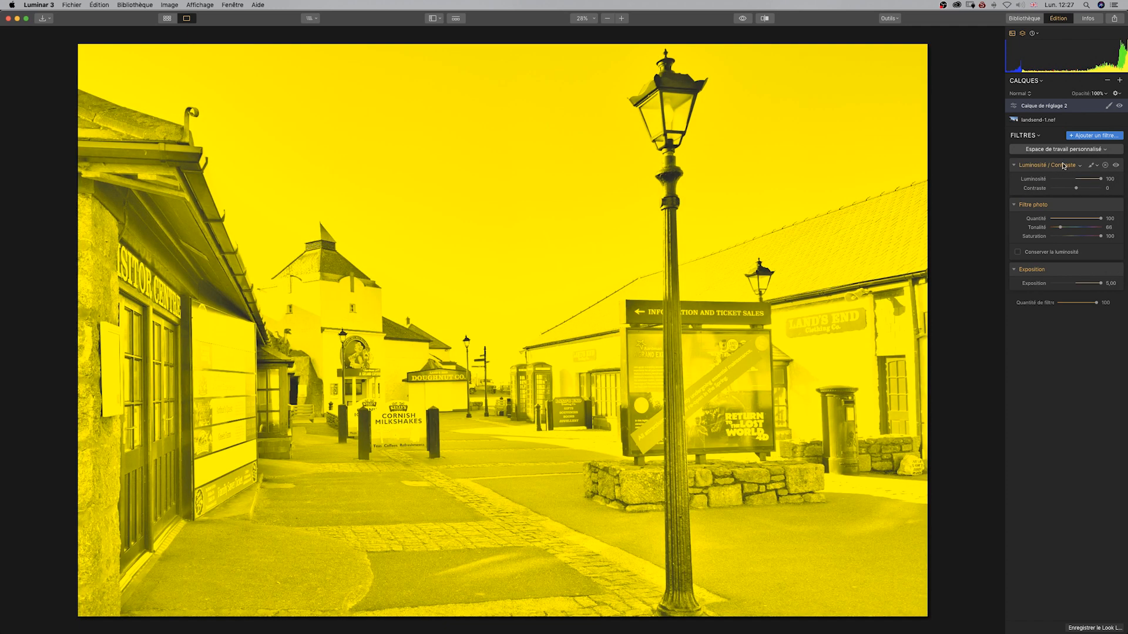
click(1116, 165)
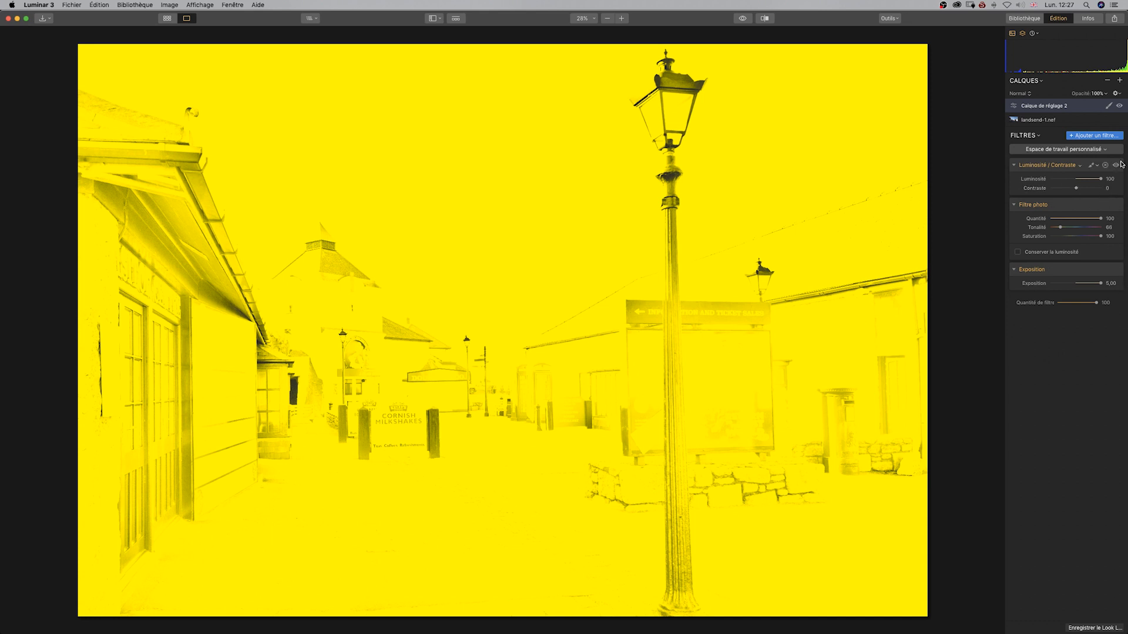
click(1115, 270)
click(1116, 206)
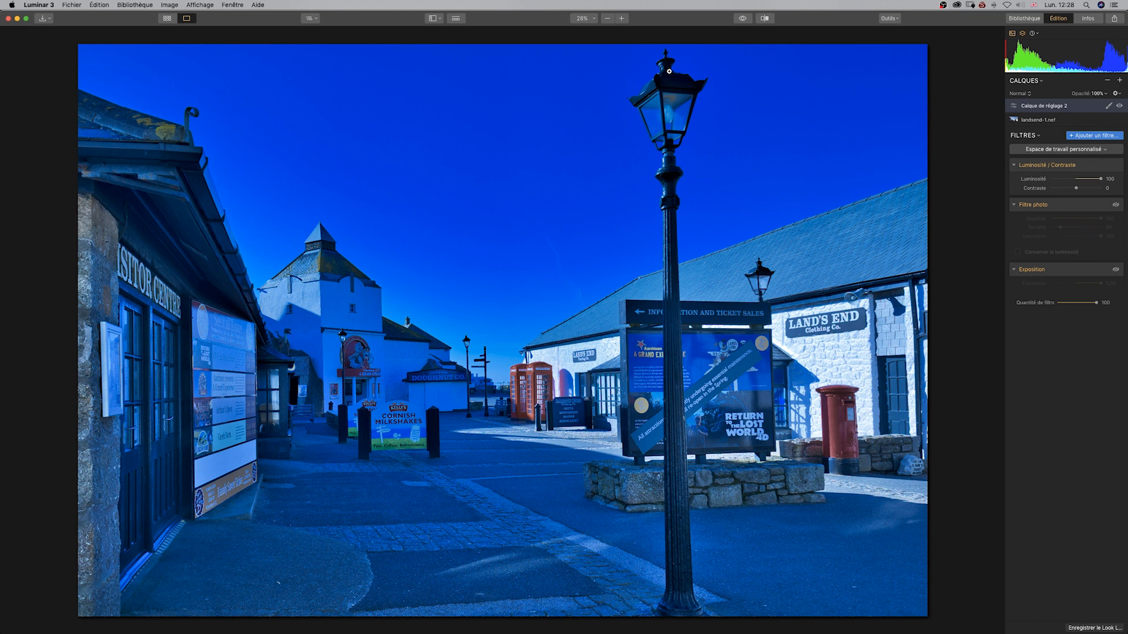
Mask the Luminosité / Contraste filter to the foreground street lamp's bulb by painting over it with a size 52 brush
scroll(668, 72, down, 1)
scroll(668, 72, up, 10)
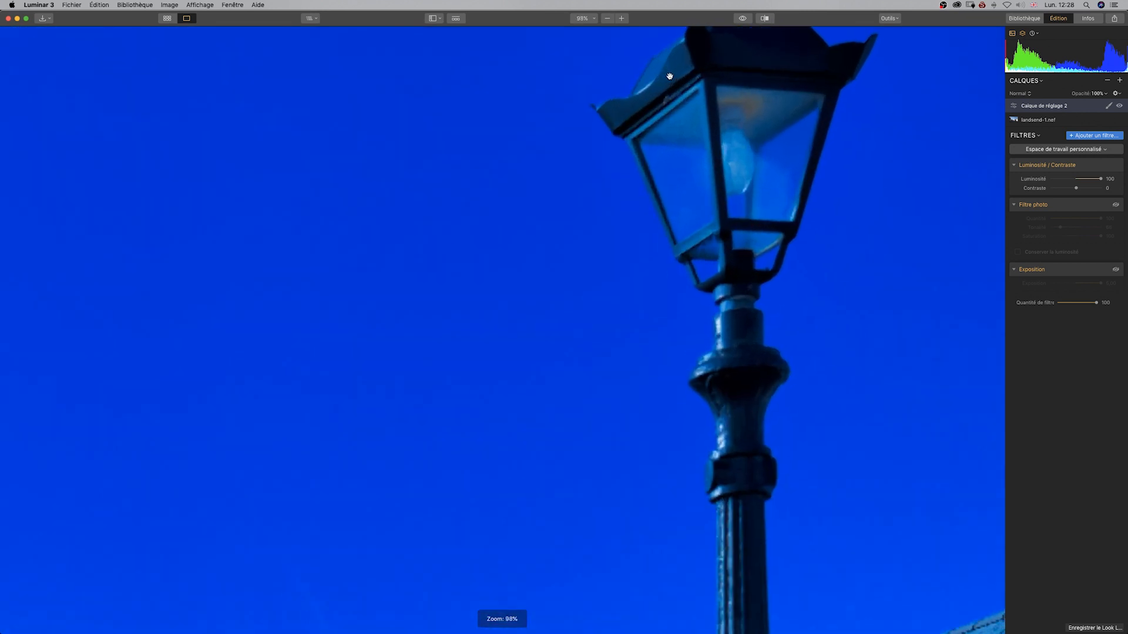
drag(700, 69, 647, 234)
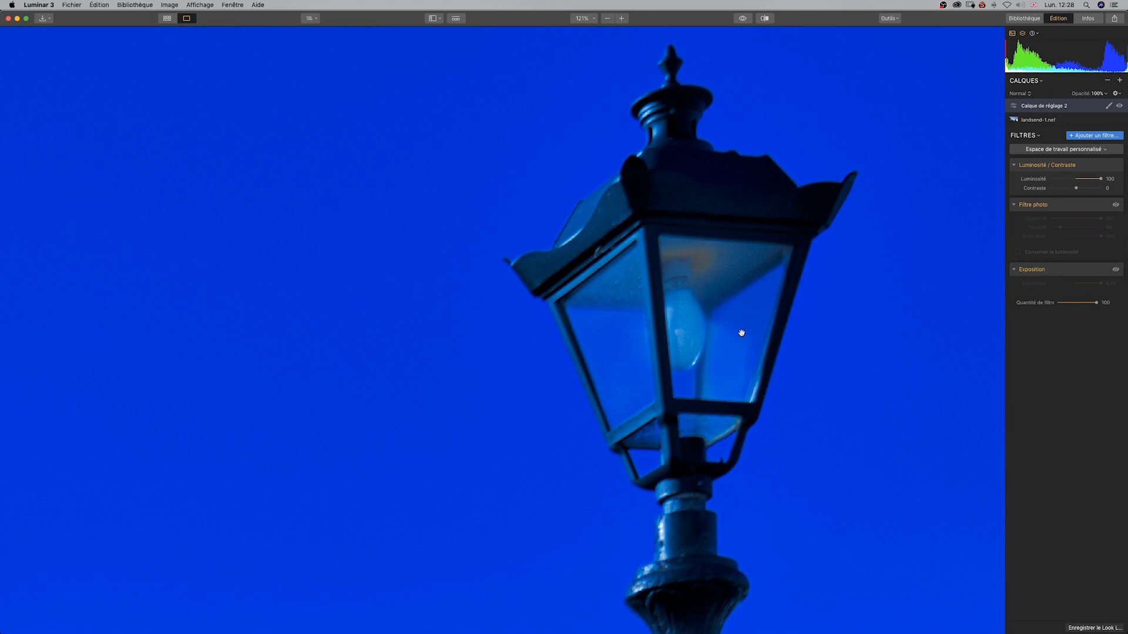
click(1094, 165)
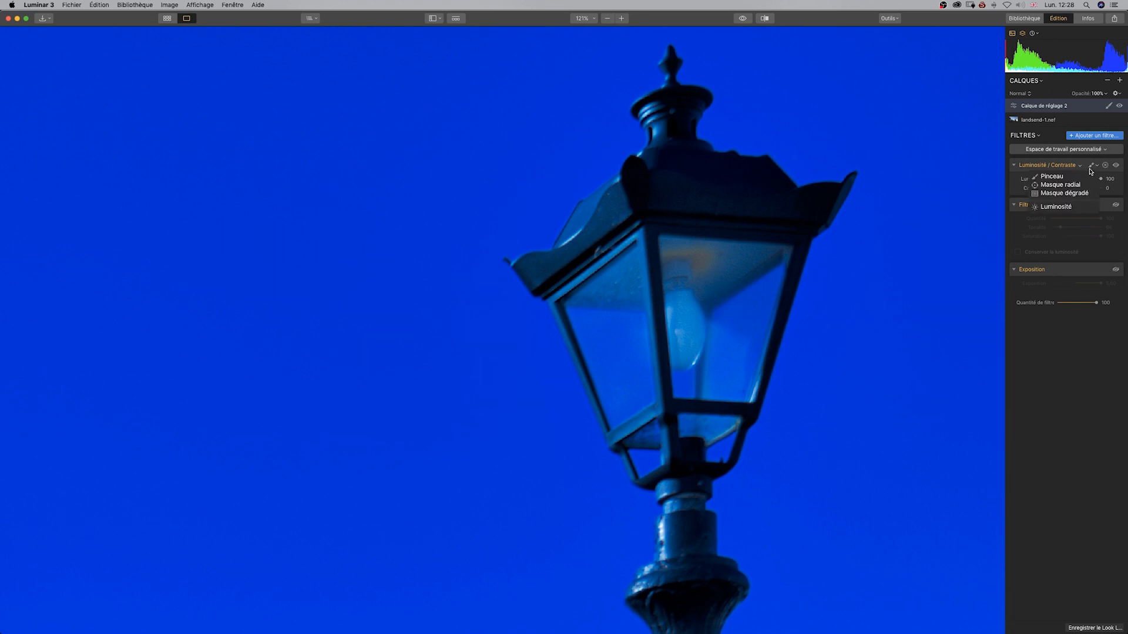
click(1052, 176)
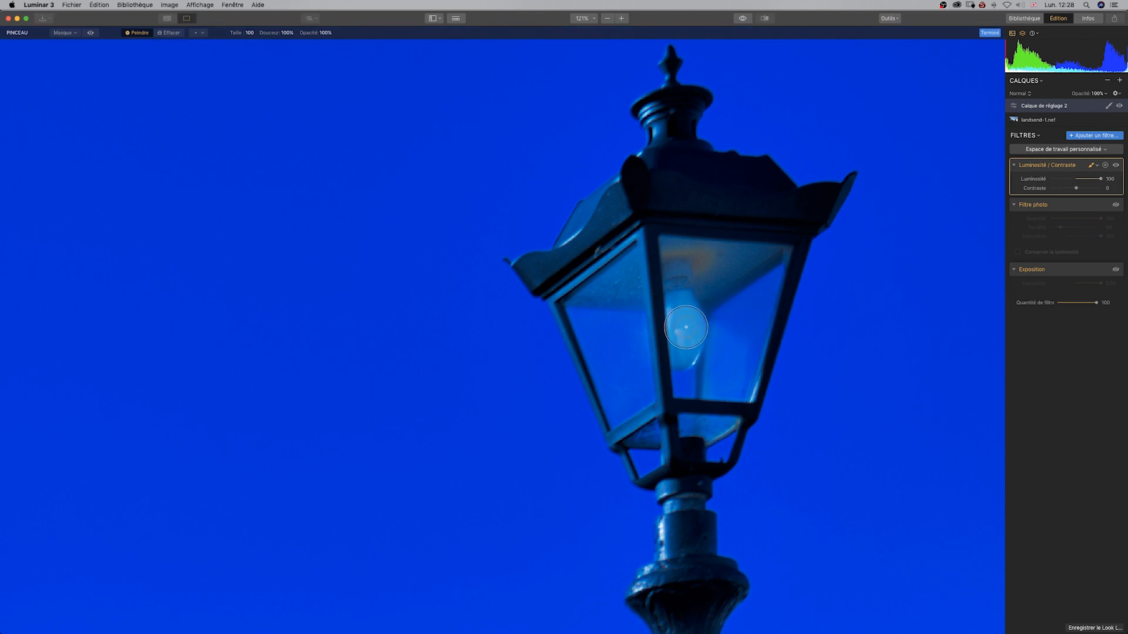
key(bracketleft)
key(bracketleft)
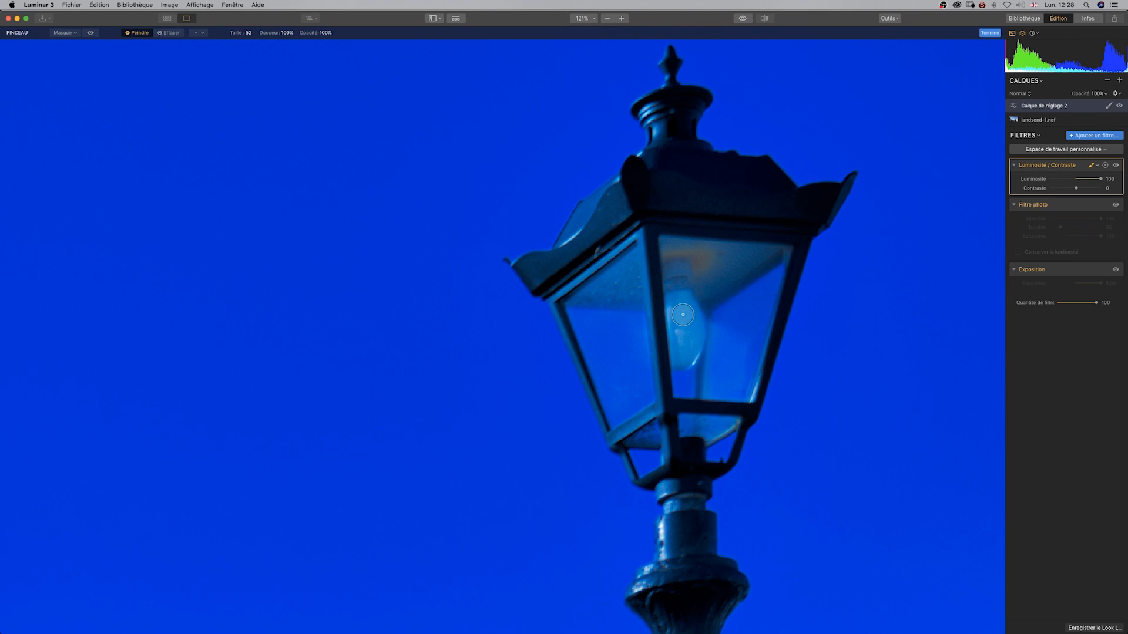
mouse_move(685, 309)
mouse_down()
mouse_move(696, 335)
mouse_move(675, 303)
mouse_move(680, 349)
mouse_move(690, 345)
mouse_move(681, 358)
mouse_move(693, 341)
mouse_move(682, 357)
mouse_move(676, 285)
mouse_move(690, 346)
mouse_move(688, 308)
mouse_up()
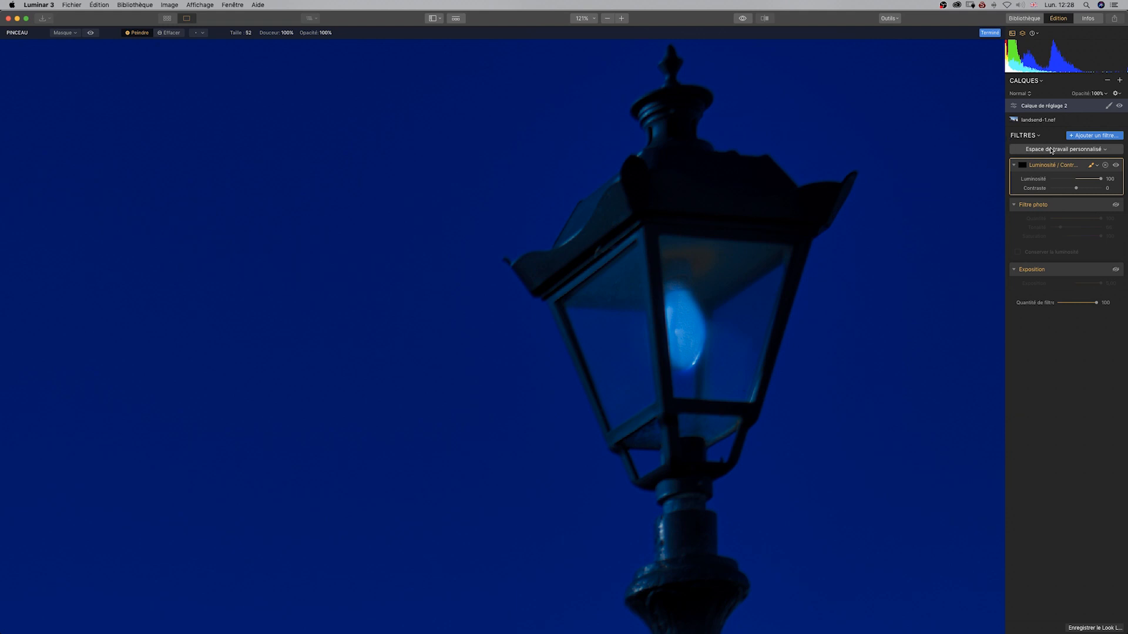
click(1091, 166)
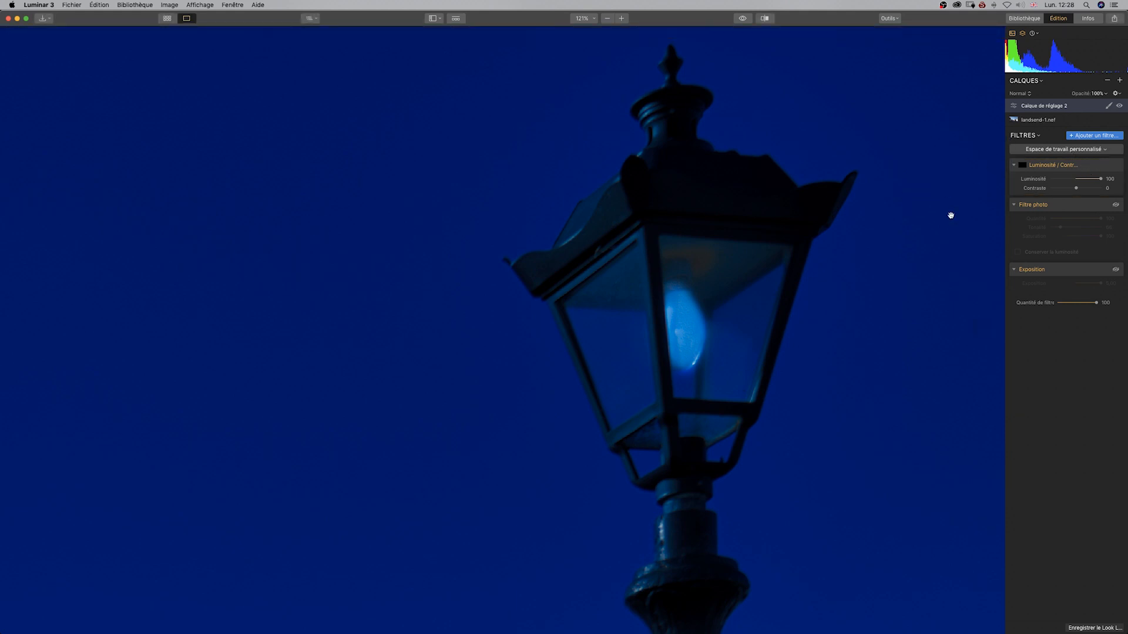
click(790, 256)
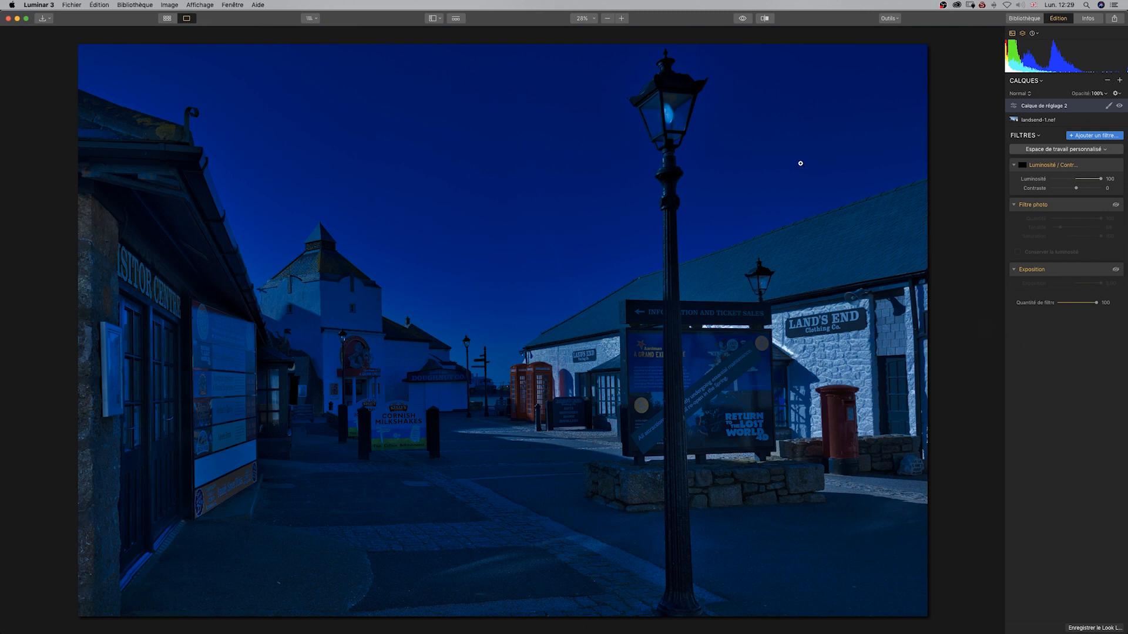
click(668, 115)
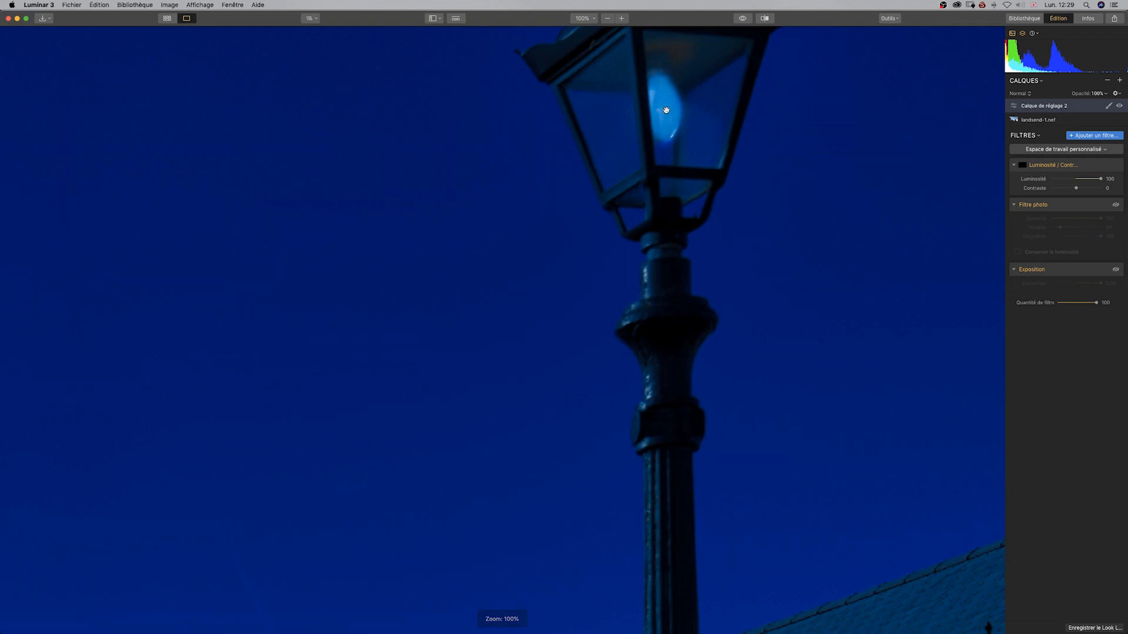
click(666, 109)
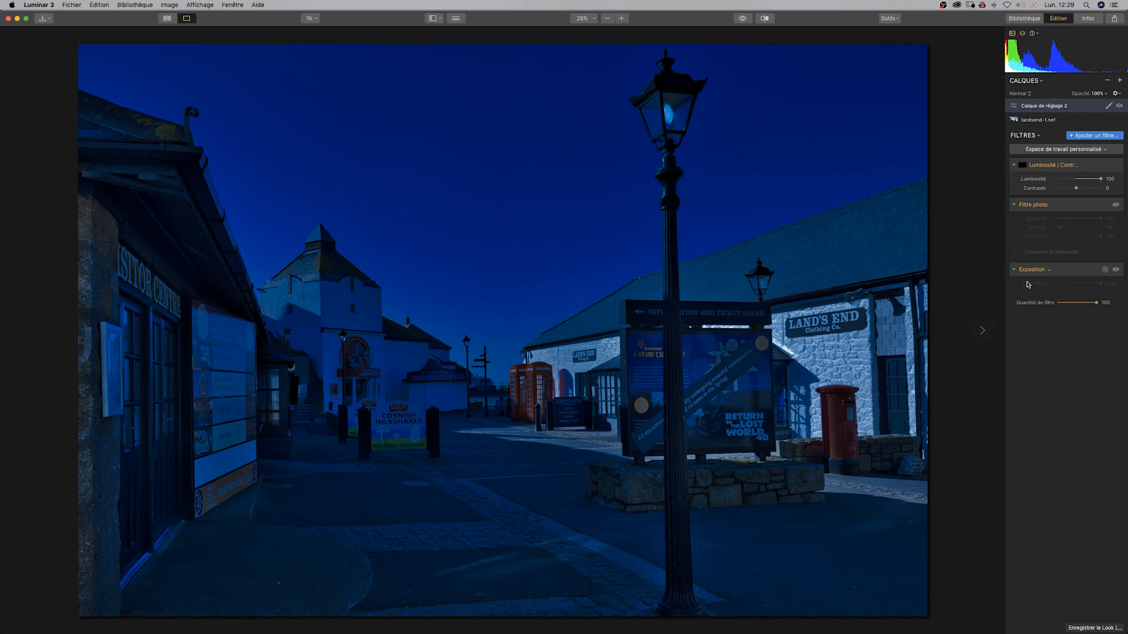
Copy the Luminosité / Contraste mask onto the enabled Exposition filter and compare the lamp with and without that filter
click(1023, 167)
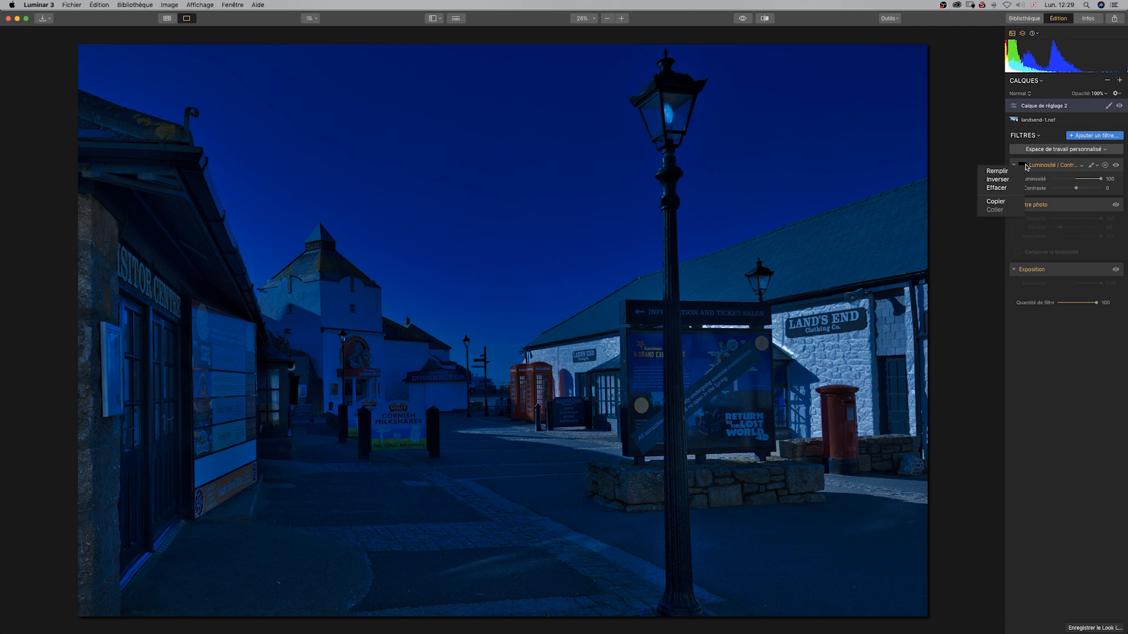
click(1009, 203)
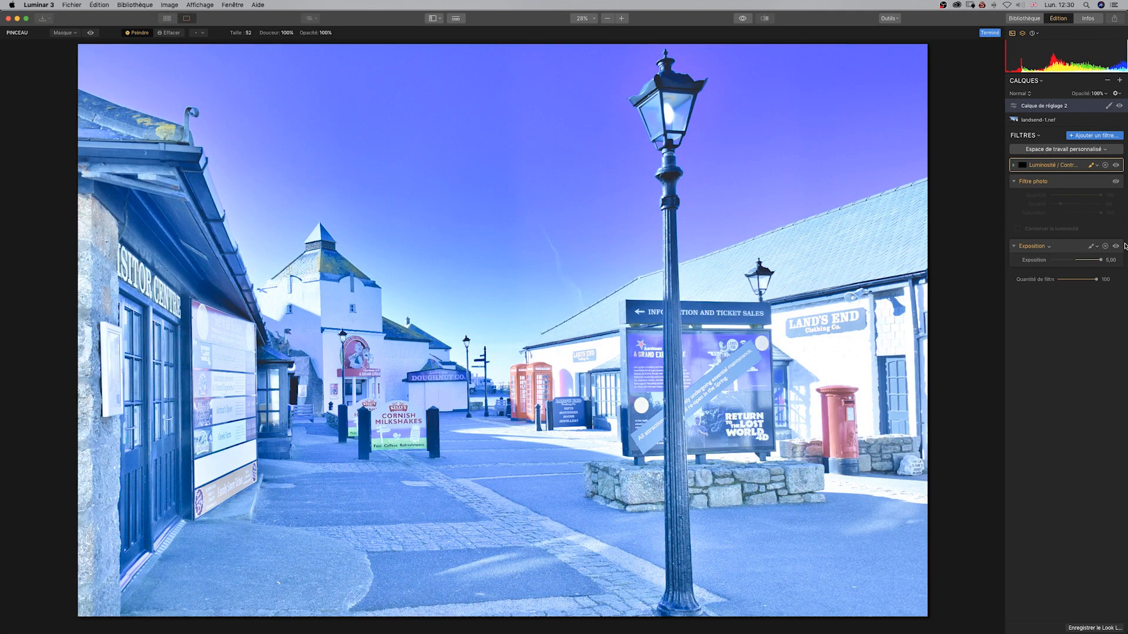
click(1049, 246)
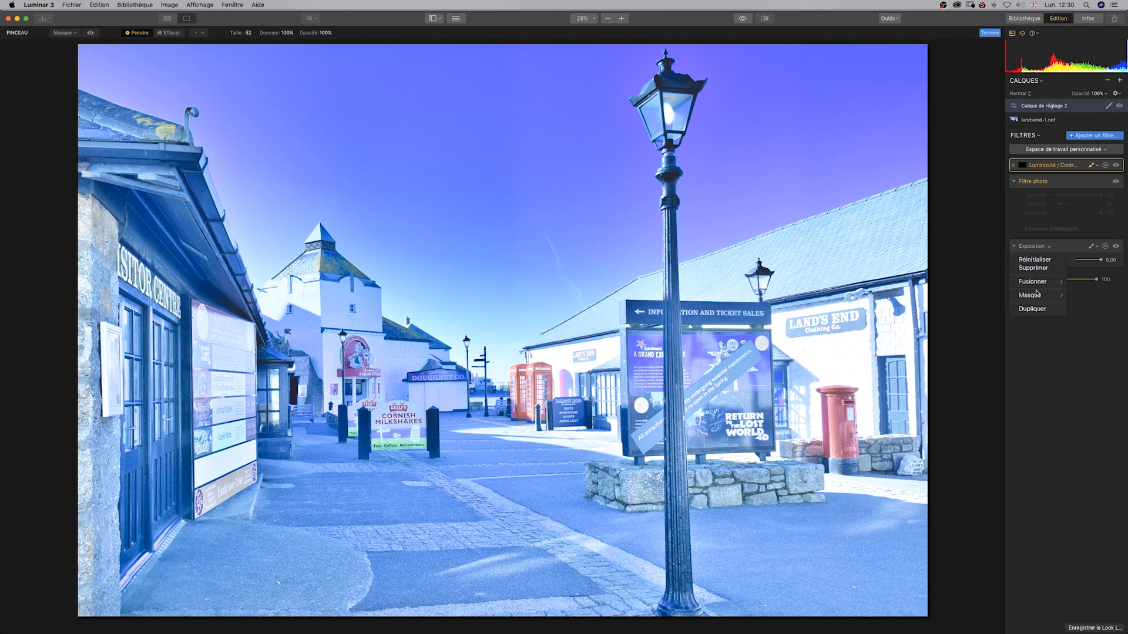
mouse_move(1039, 297)
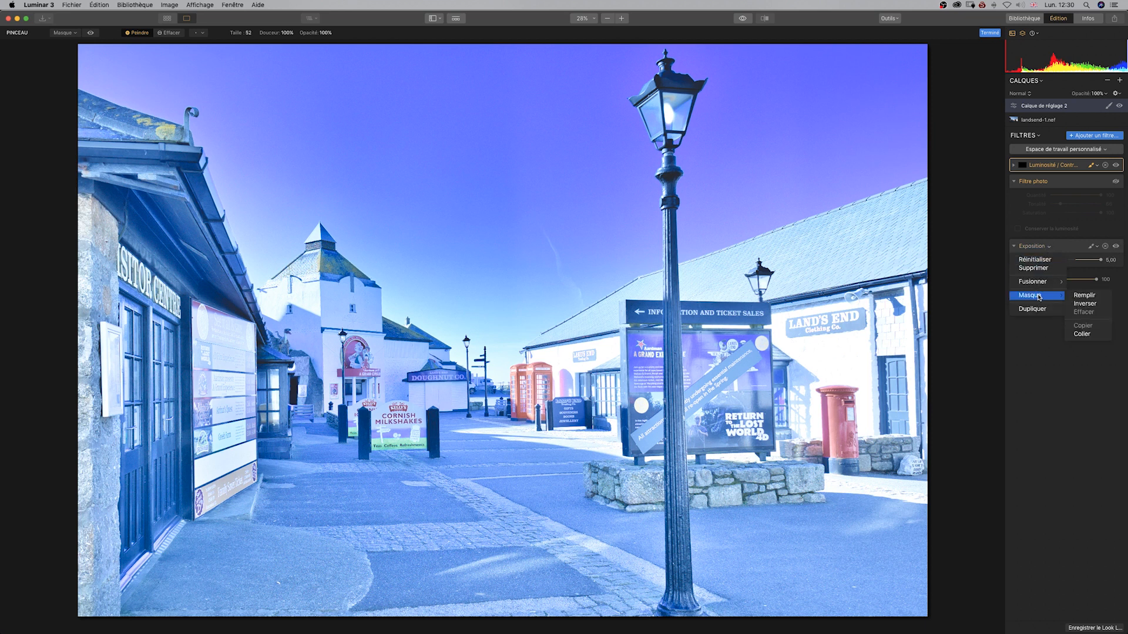
click(1085, 335)
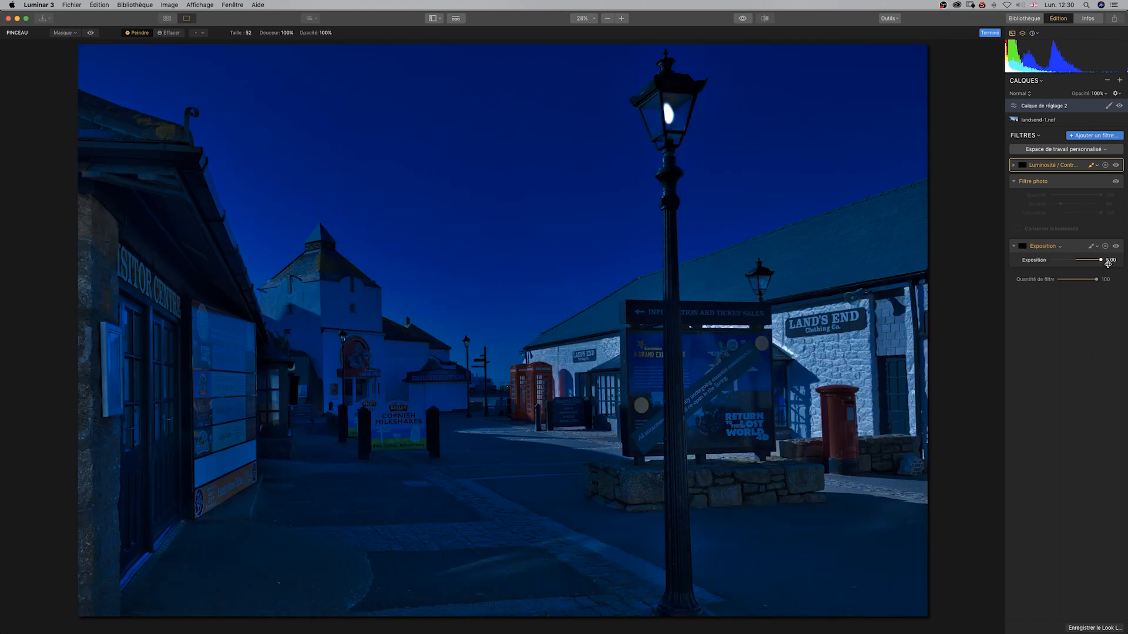
click(1116, 247)
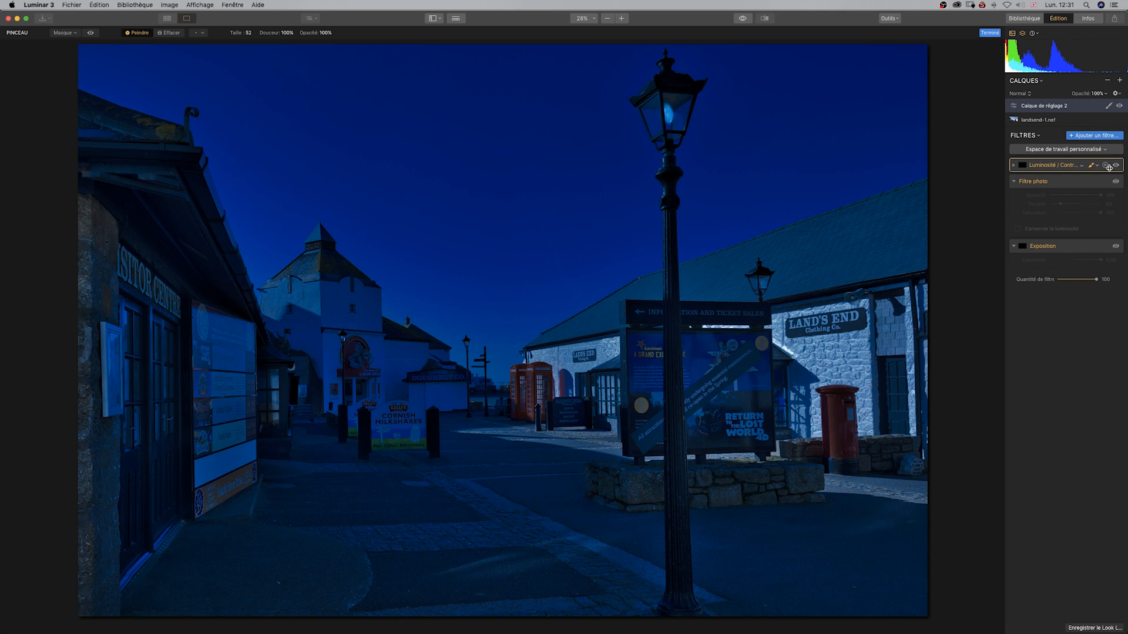
click(1116, 247)
Enable the Filtre photo filter and paste the copied lamp bulb mask onto it
click(1117, 182)
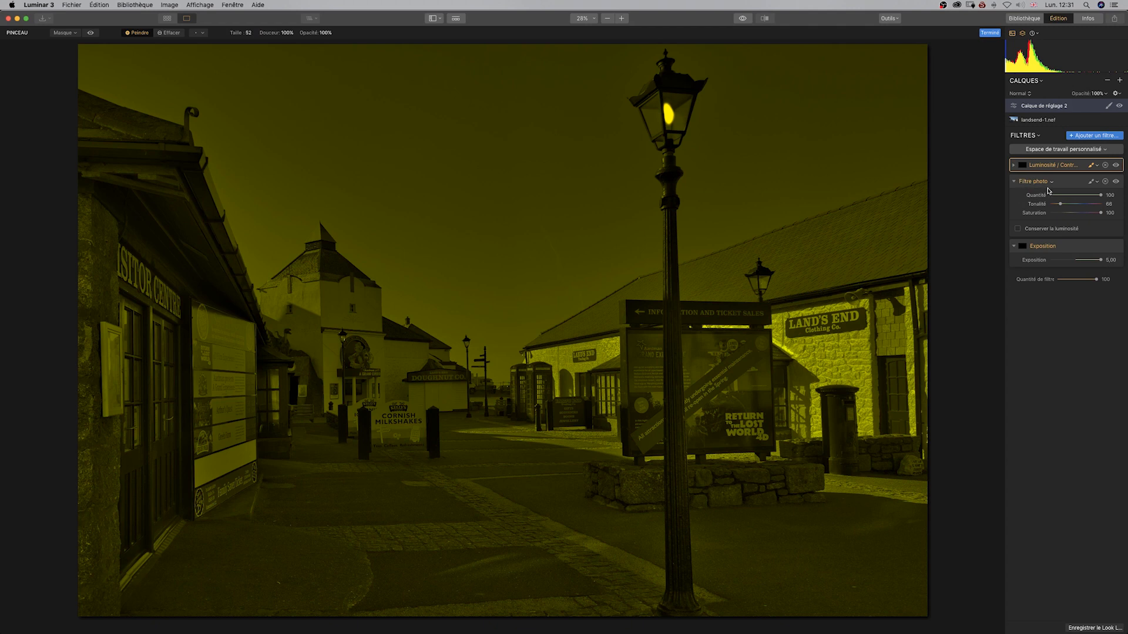
click(1052, 181)
mouse_move(1037, 232)
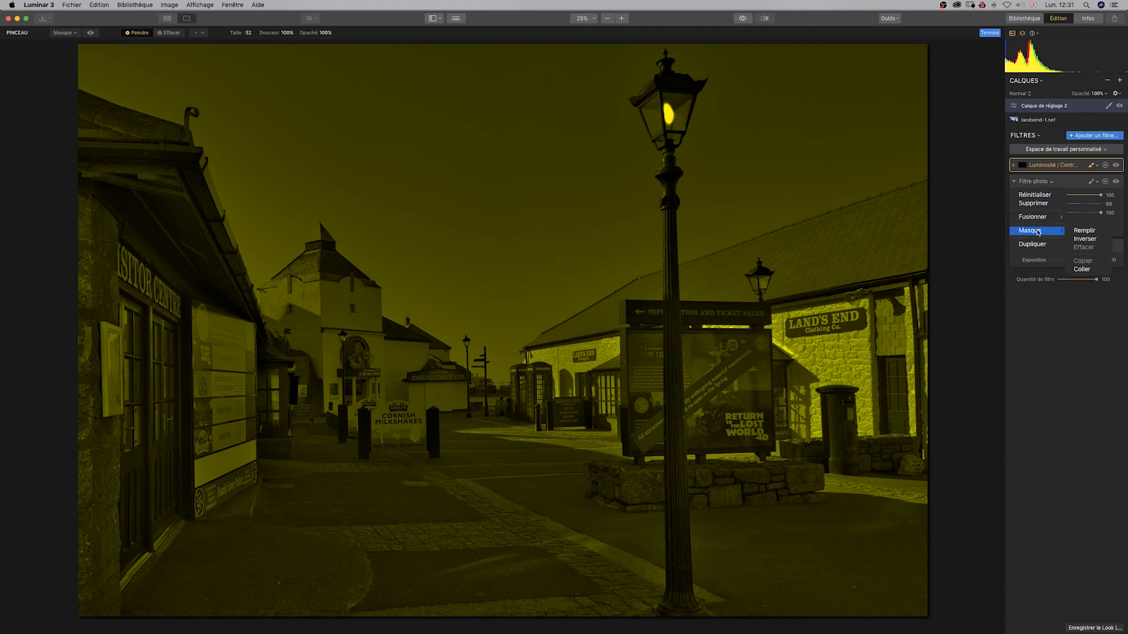
click(1082, 270)
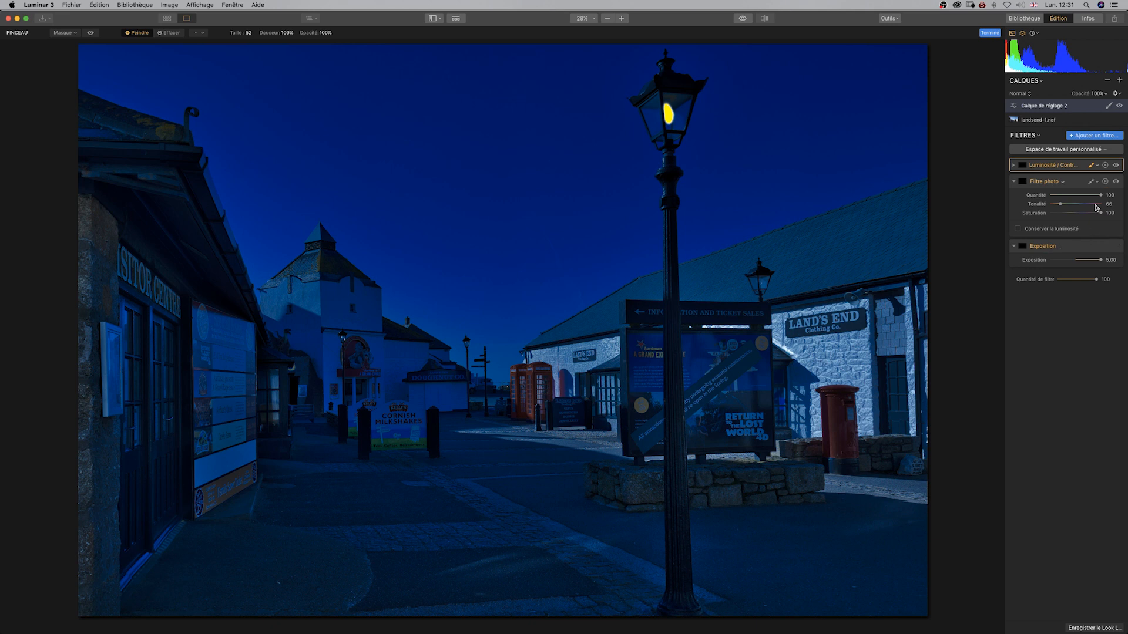
Leave mask painting and check the Luminosité and Exposition strengths of the lamp's filters
click(1014, 165)
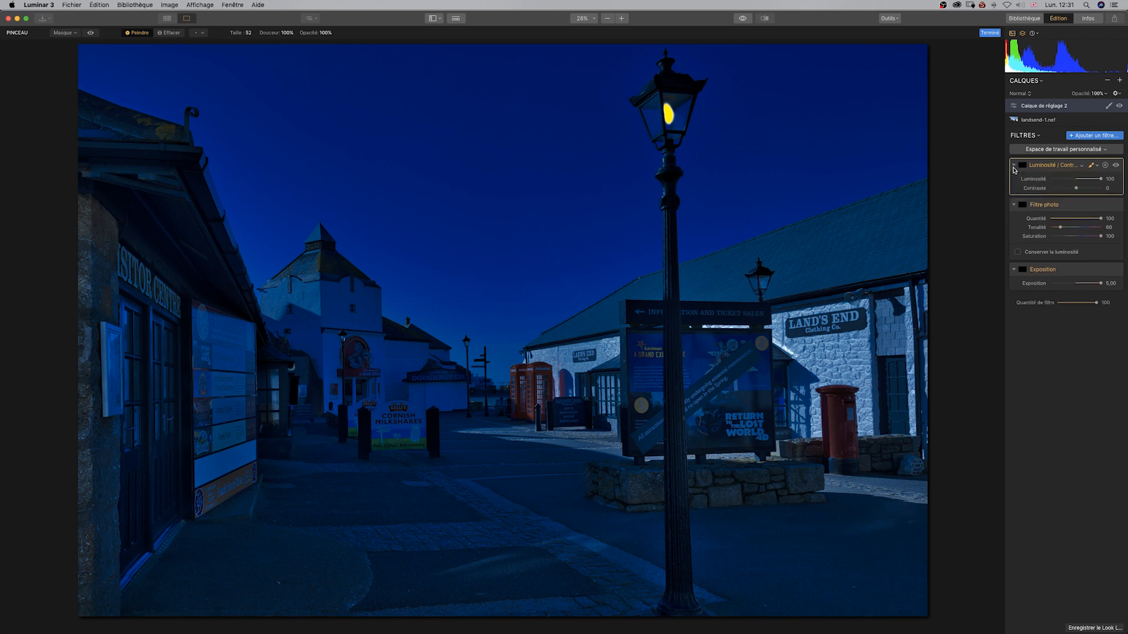
click(1093, 165)
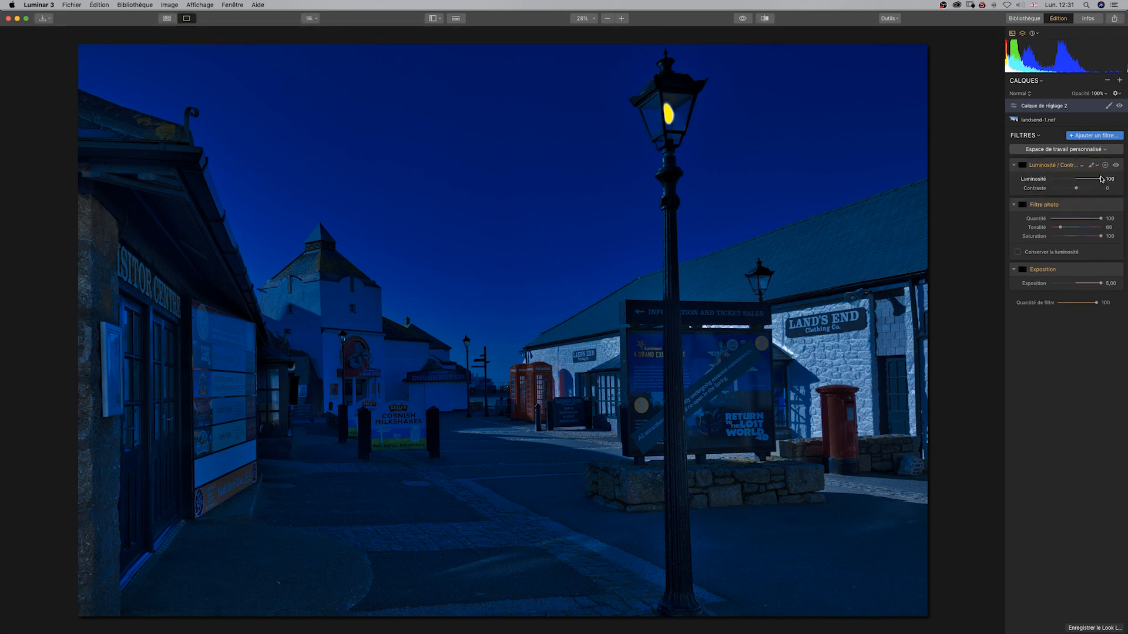
mouse_move(1101, 180)
mouse_down()
mouse_move(1073, 188)
mouse_move(1101, 183)
mouse_up()
mouse_move(1101, 285)
mouse_down()
mouse_move(1076, 294)
mouse_move(1106, 286)
mouse_up()
Reopen the Exposition filter's mask with the brush, preview it, and set its Progressivité to 93
click(1093, 272)
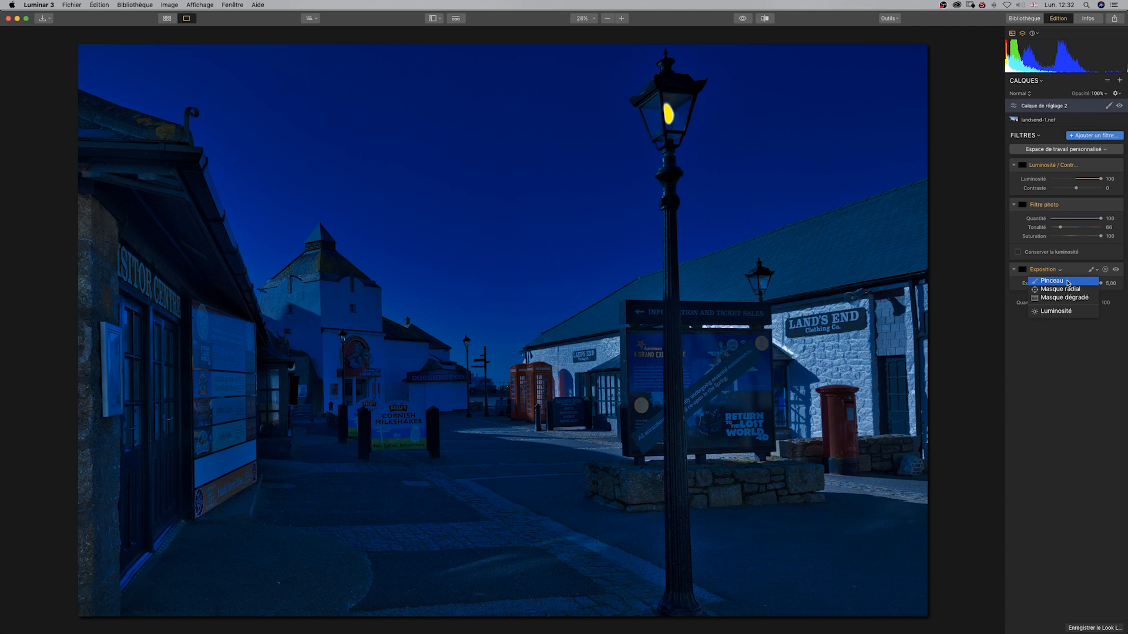
click(1070, 282)
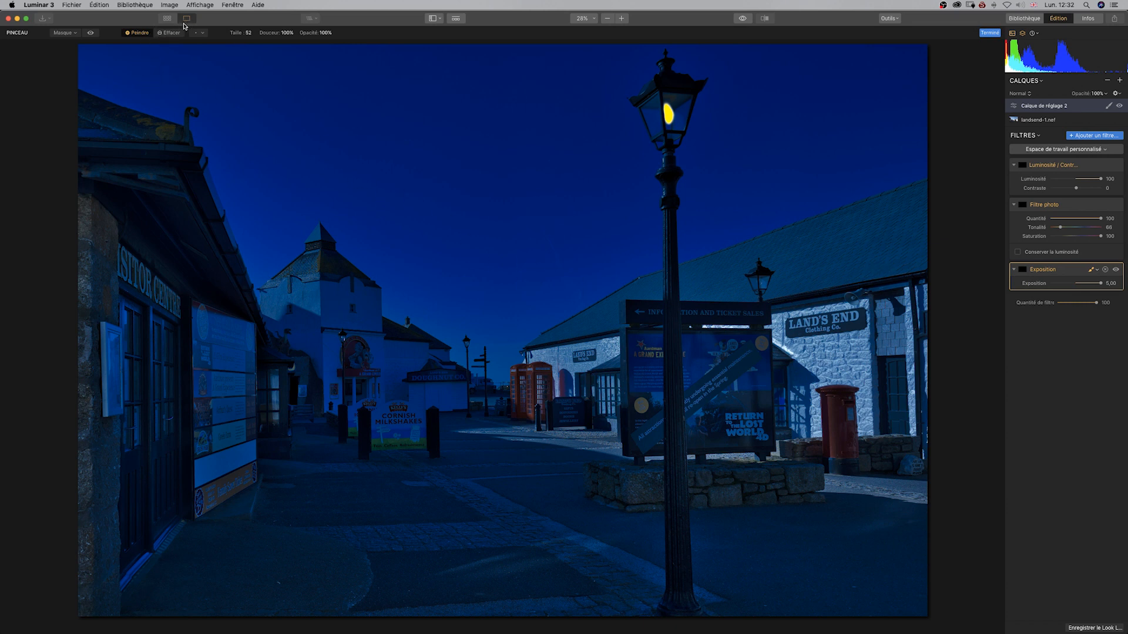
click(93, 34)
click(91, 34)
click(70, 35)
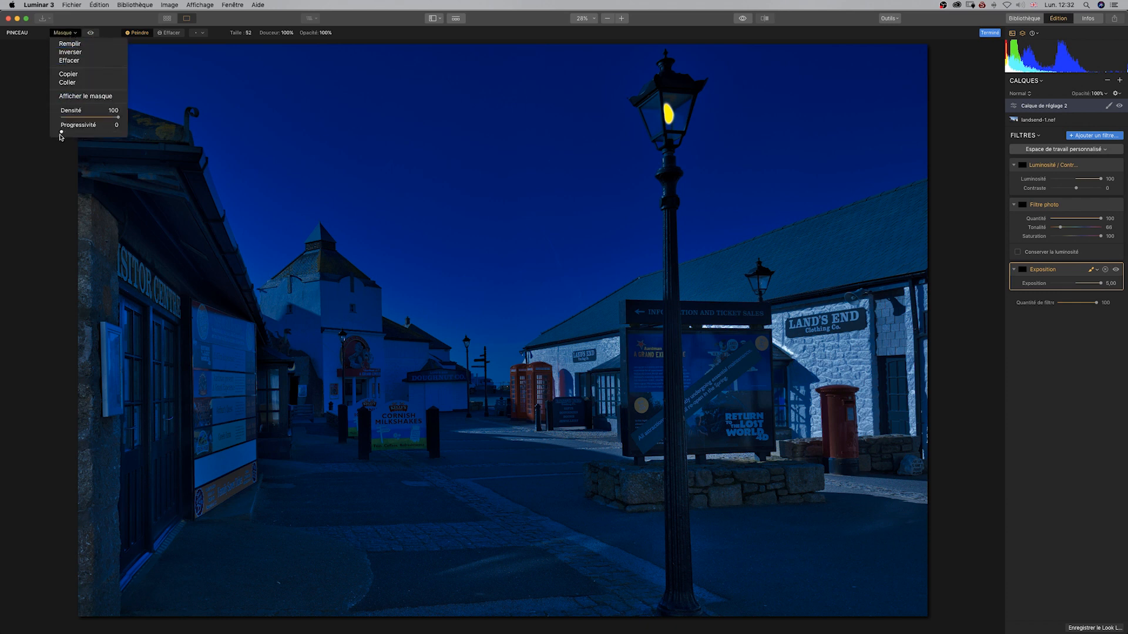
mouse_move(61, 133)
mouse_down()
mouse_move(114, 120)
mouse_move(102, 120)
mouse_up()
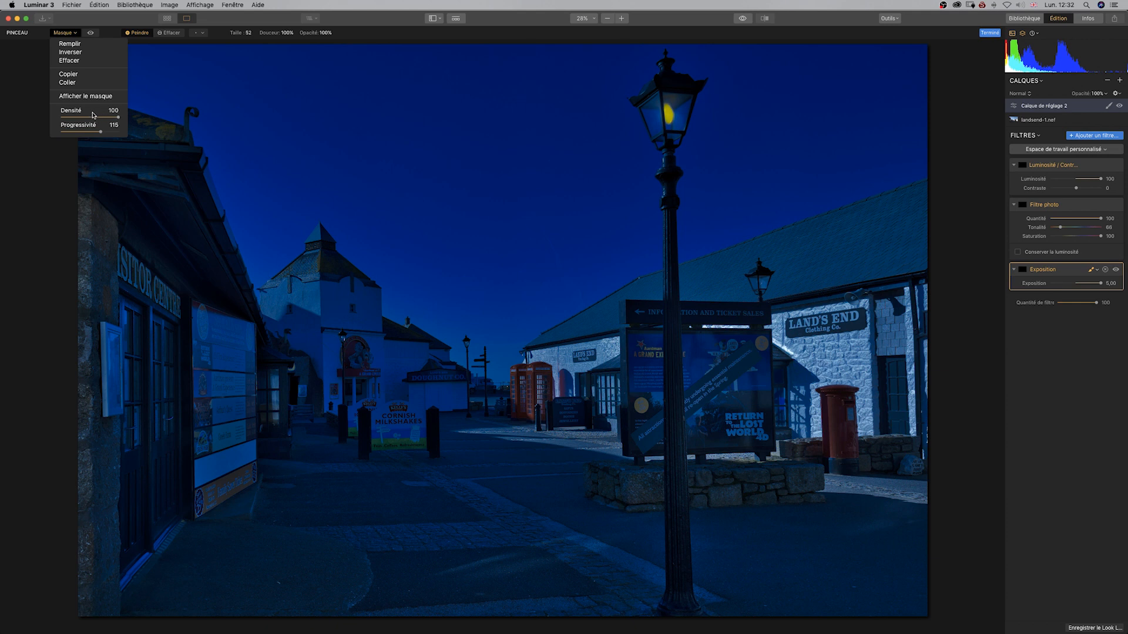
click(91, 35)
click(90, 35)
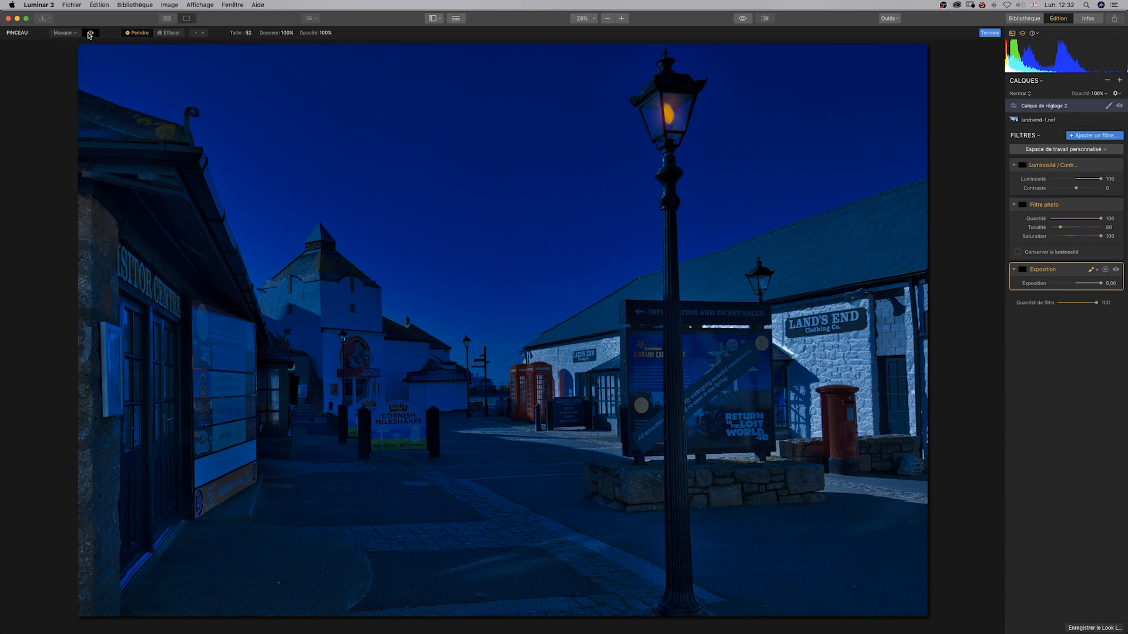
click(91, 35)
click(64, 32)
drag(109, 133, 100, 133)
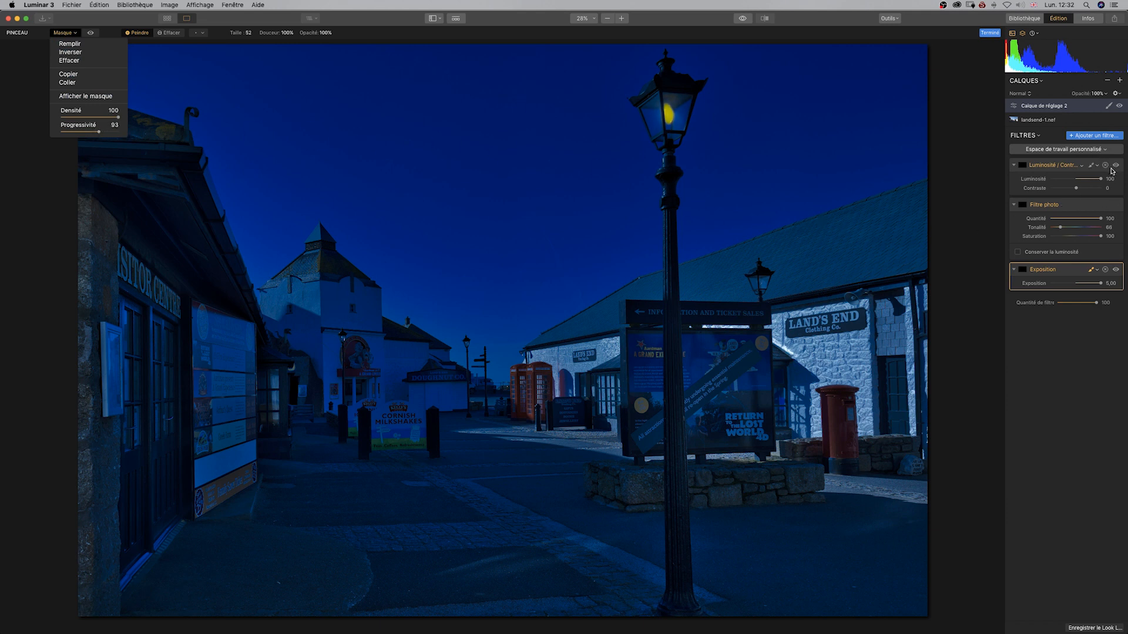
Soften the Luminosité / Contraste filter's mask with a Progressivité of 94
click(1092, 168)
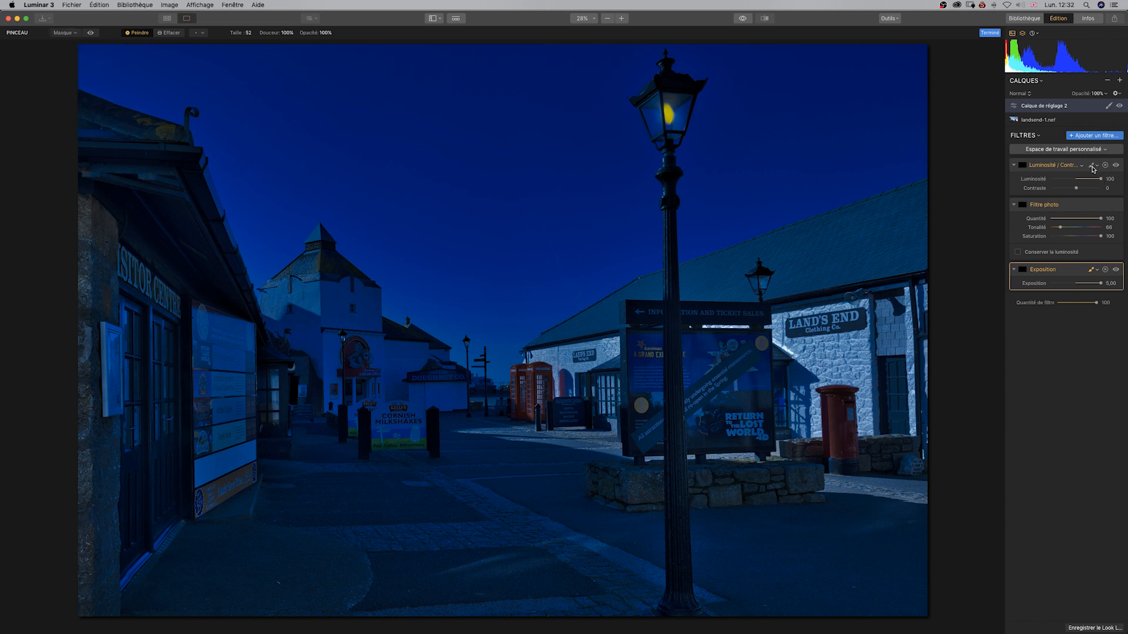
click(1091, 169)
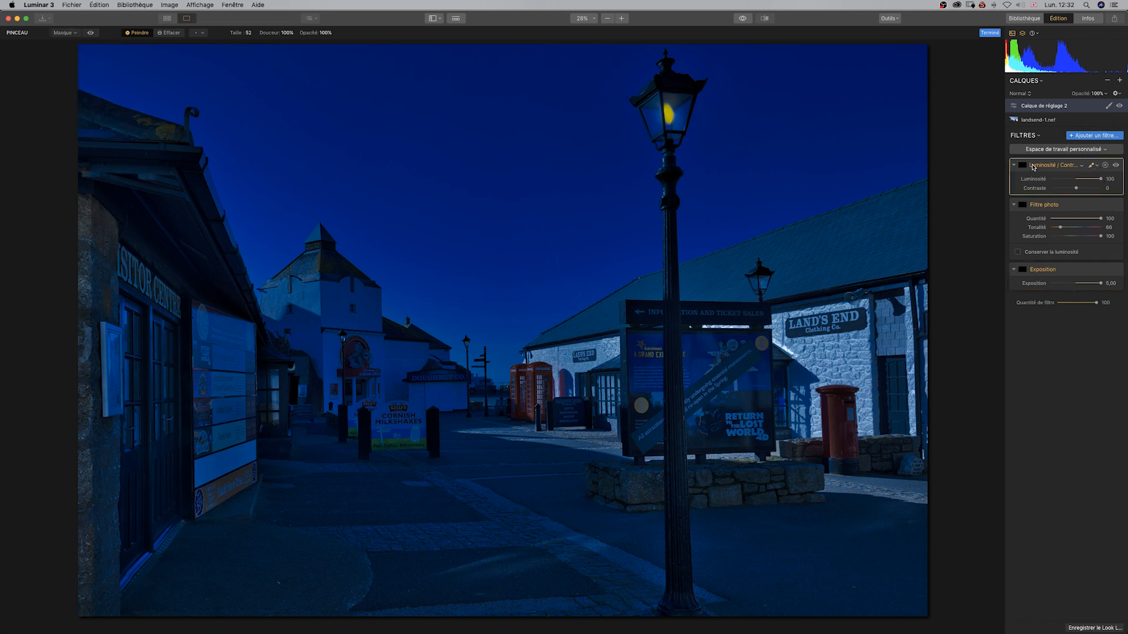
click(70, 33)
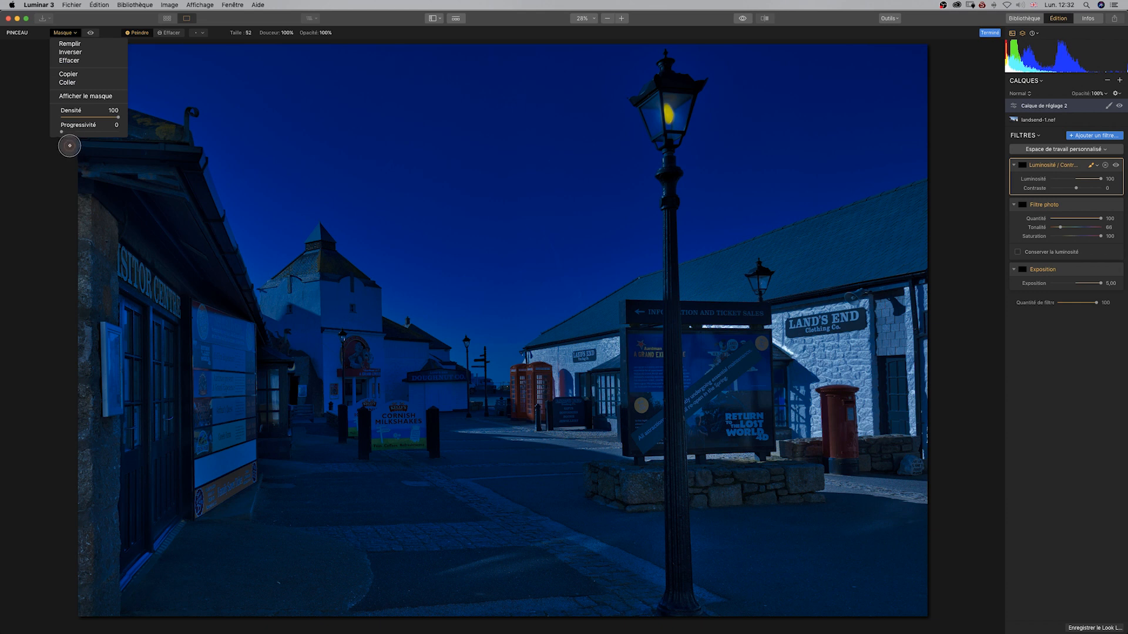
drag(61, 132, 101, 131)
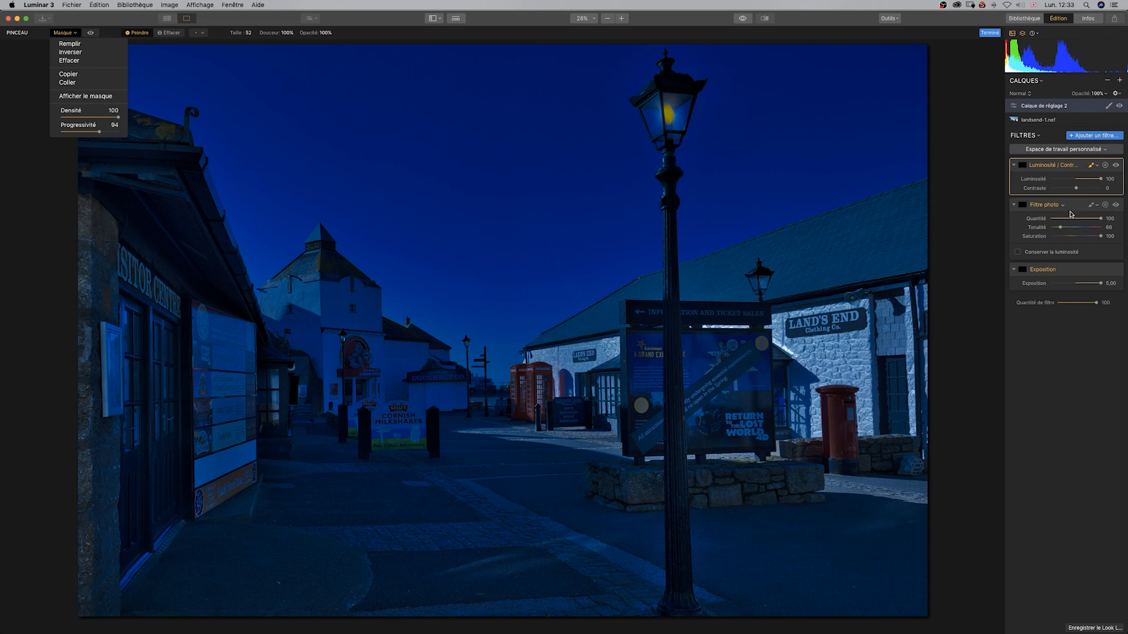
Soften the Filtre photo mask with a Progressivité of 49 and compare the lamp with and without Calque de réglage 2
click(1093, 207)
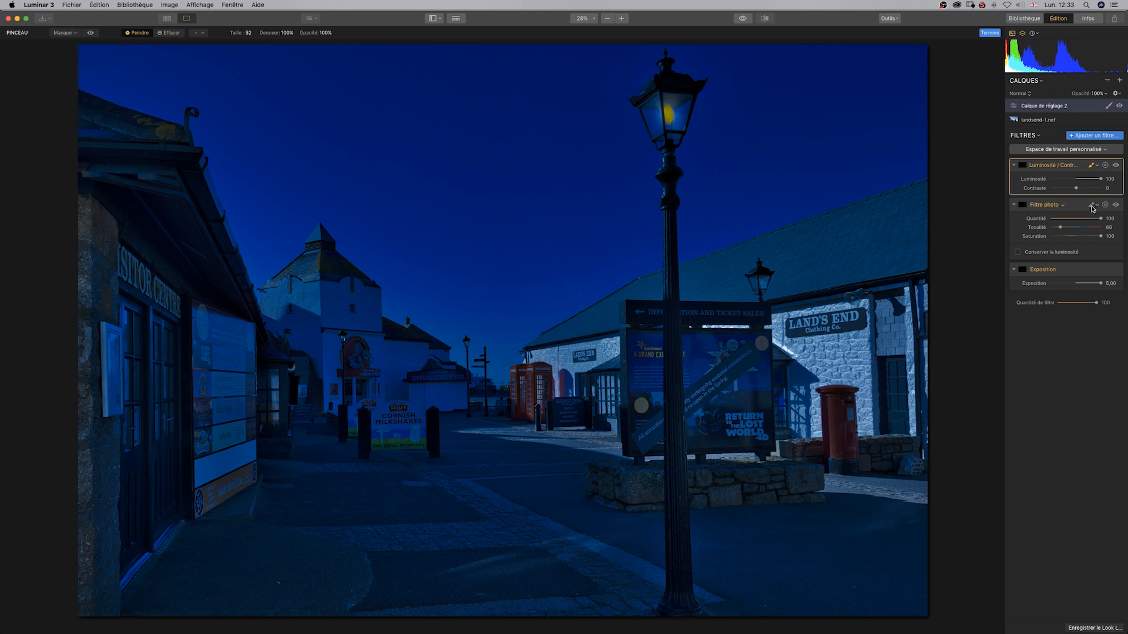
click(1092, 208)
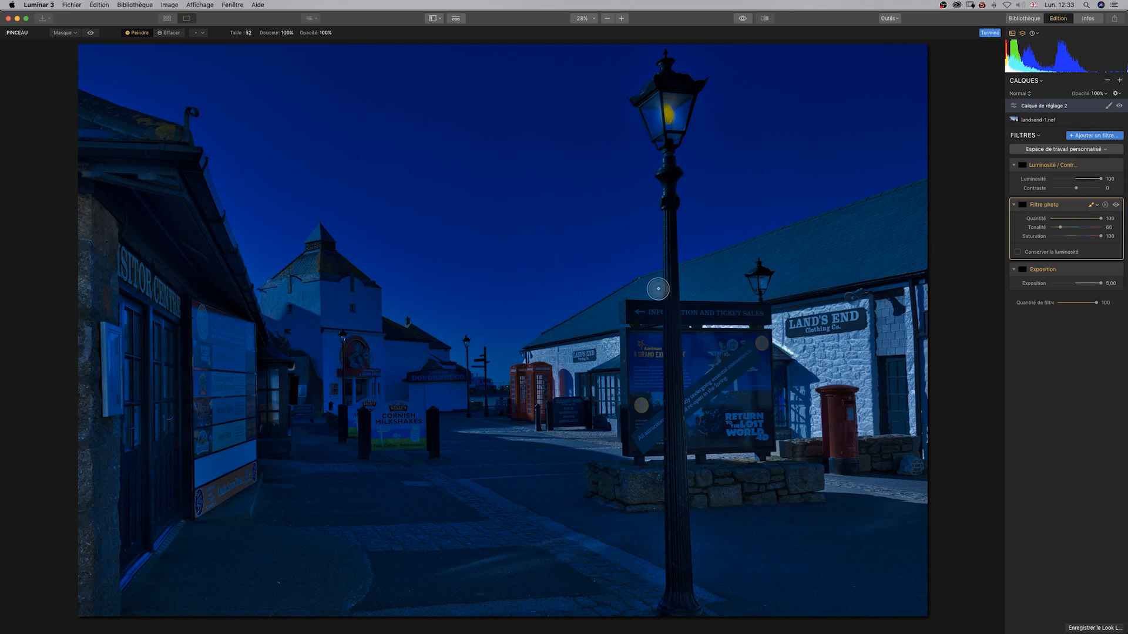
click(72, 33)
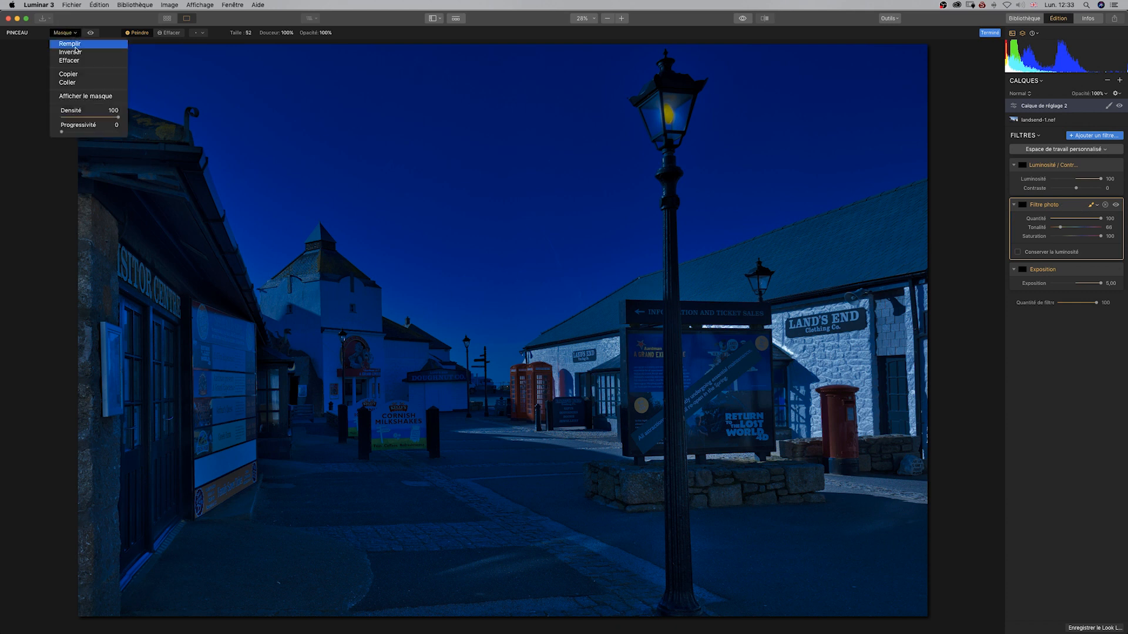
drag(69, 130, 99, 131)
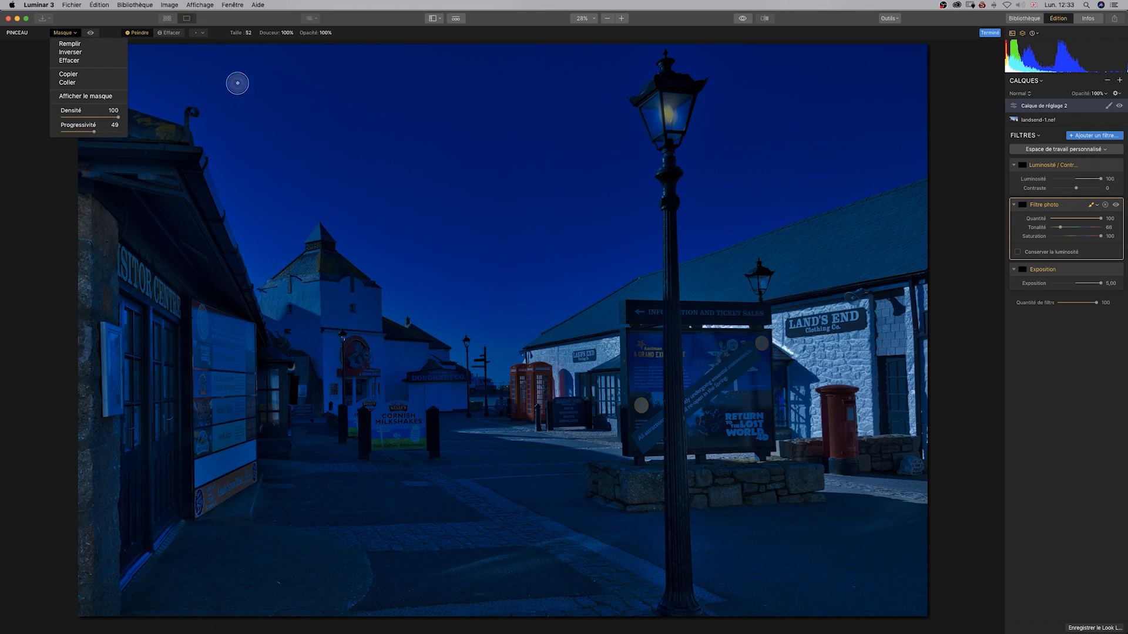
click(1065, 356)
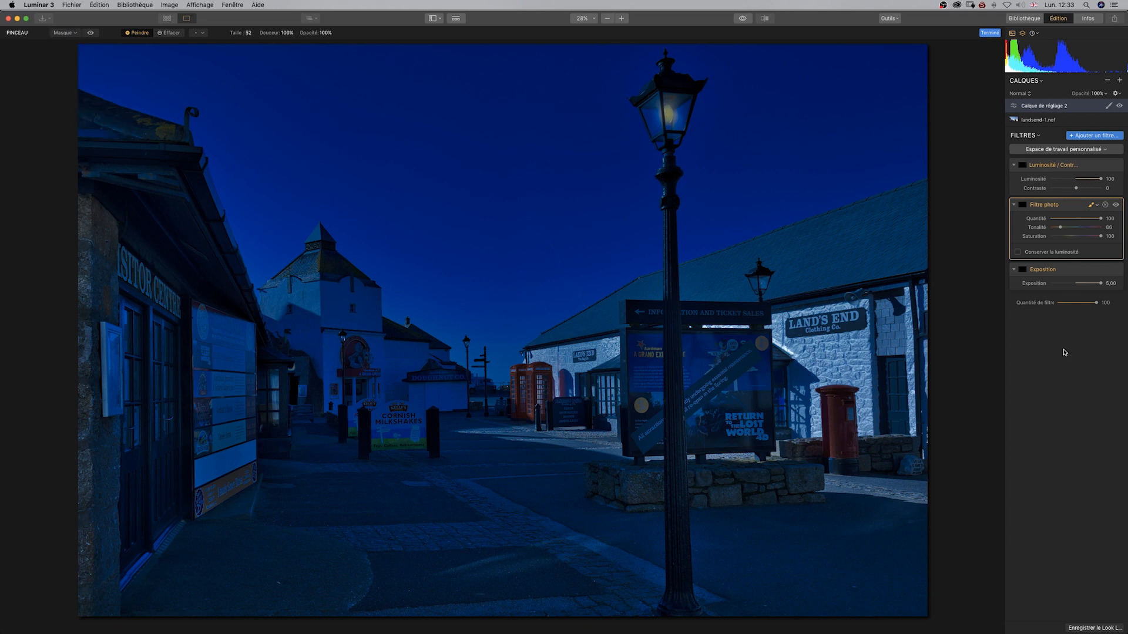
click(1120, 107)
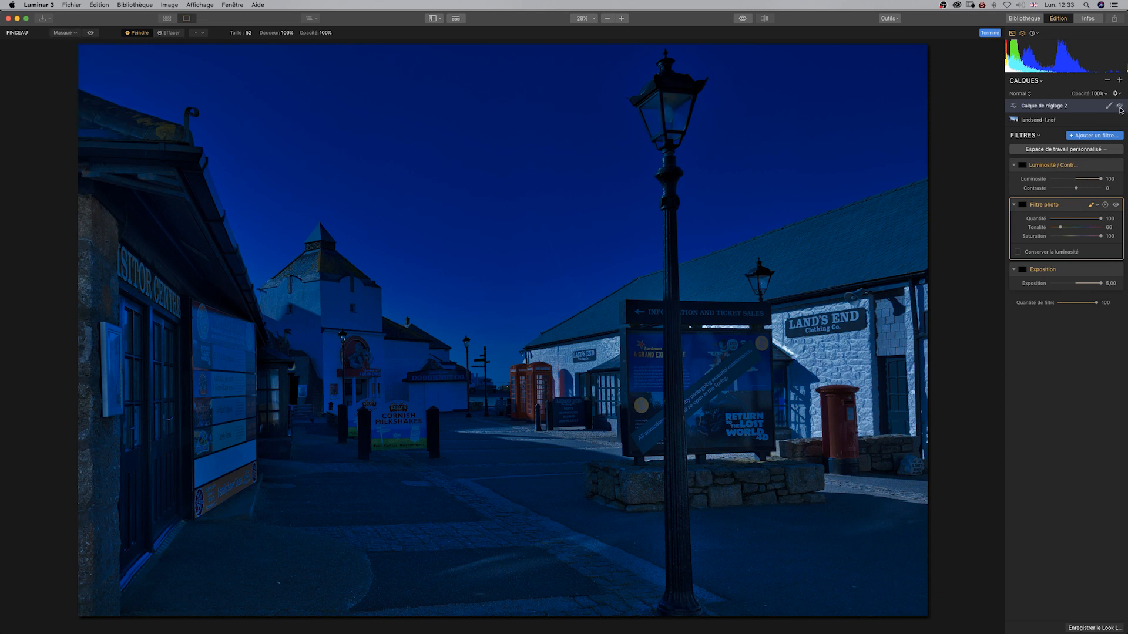
click(1120, 107)
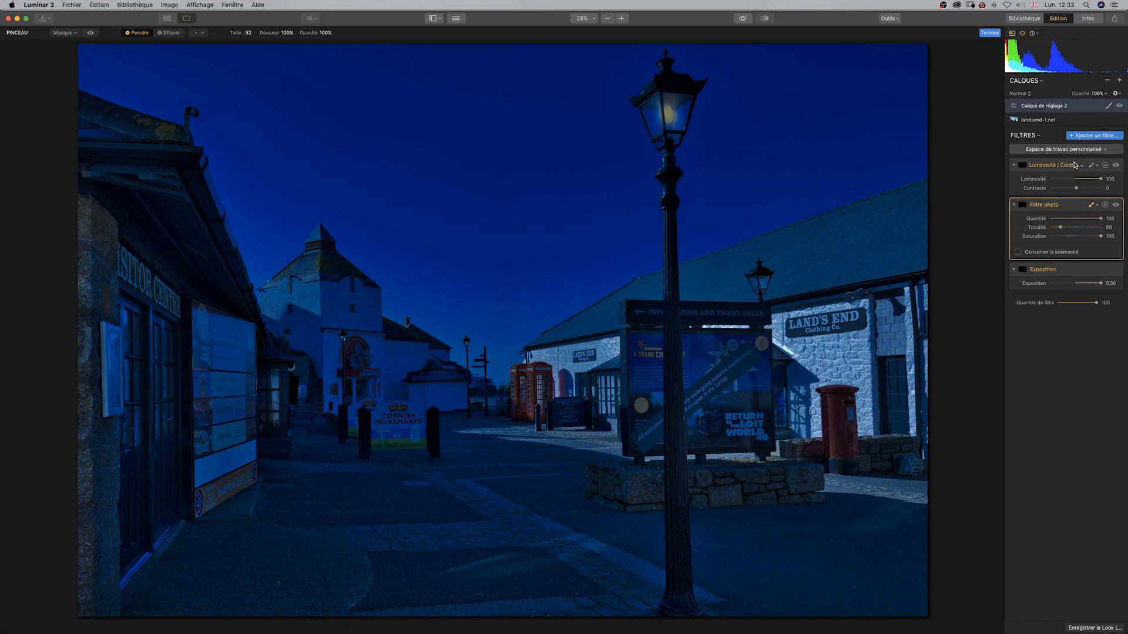
Duplicate the Luminosité / Contraste filter and set the second copy's Luminosité to 56
right_click(1036, 165)
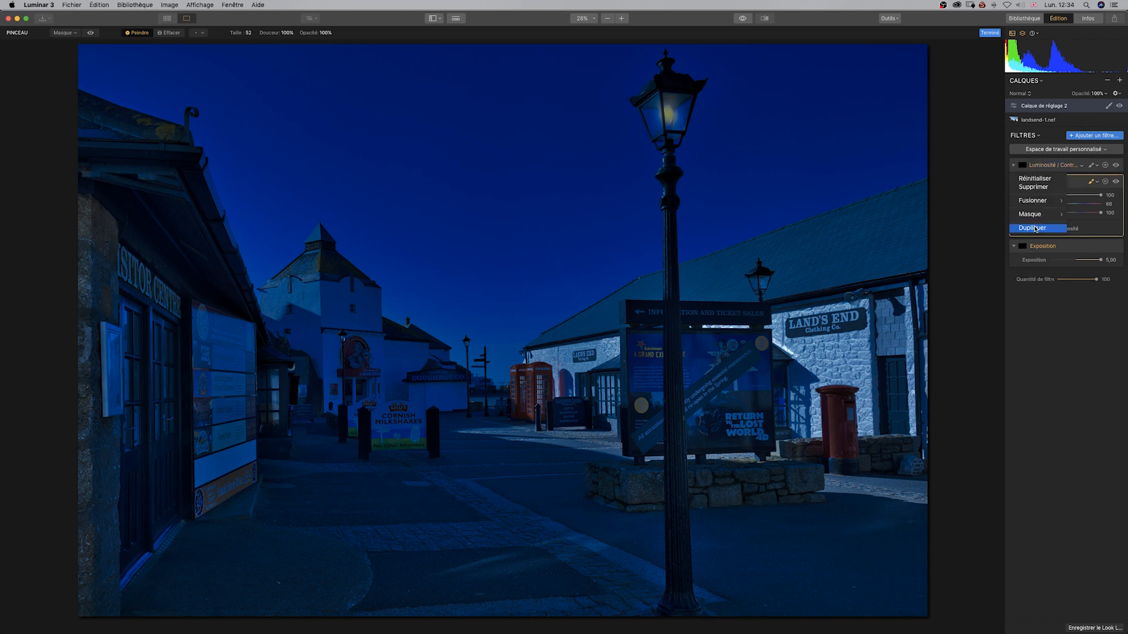
click(1035, 228)
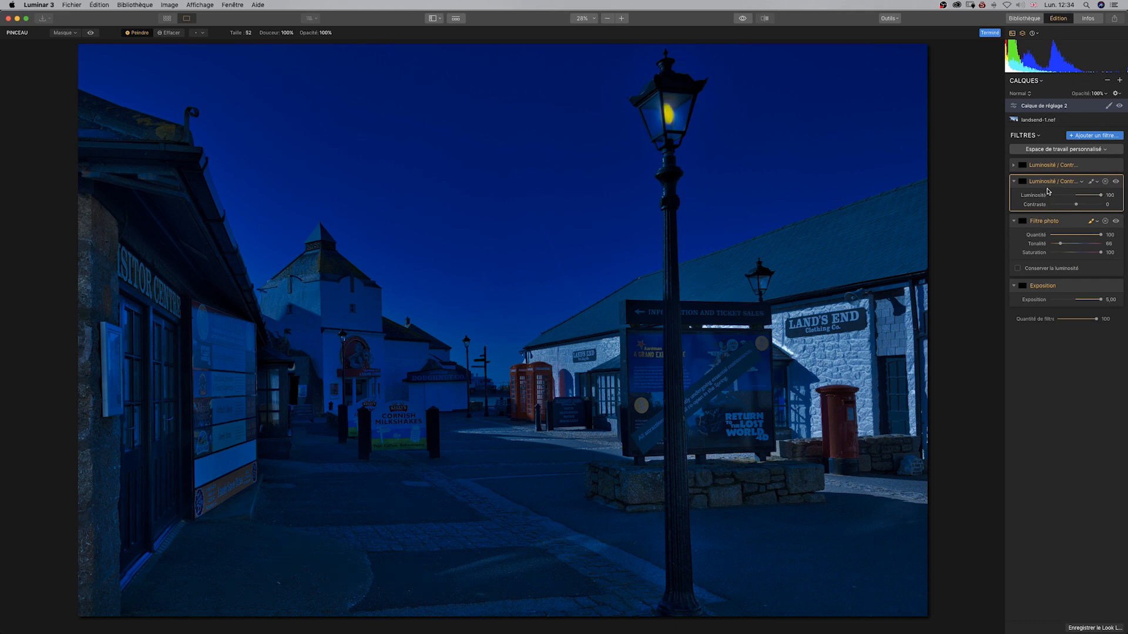
click(1105, 165)
drag(1101, 218, 1090, 218)
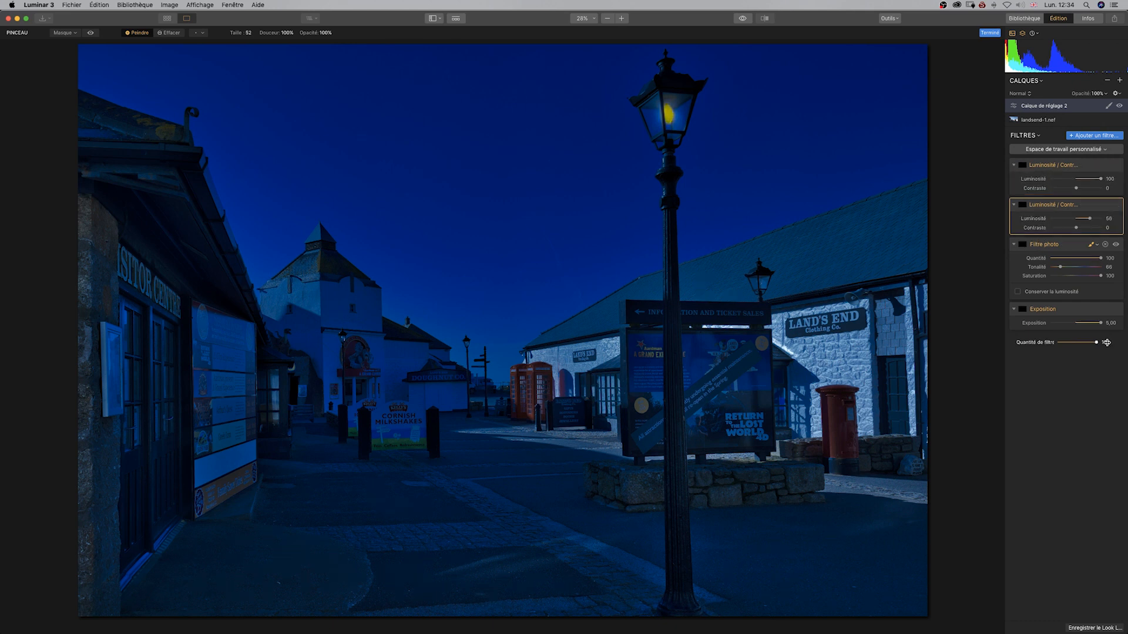
Duplicate the Exposition filter and set the second copy's Exposition to 2,88
click(1060, 310)
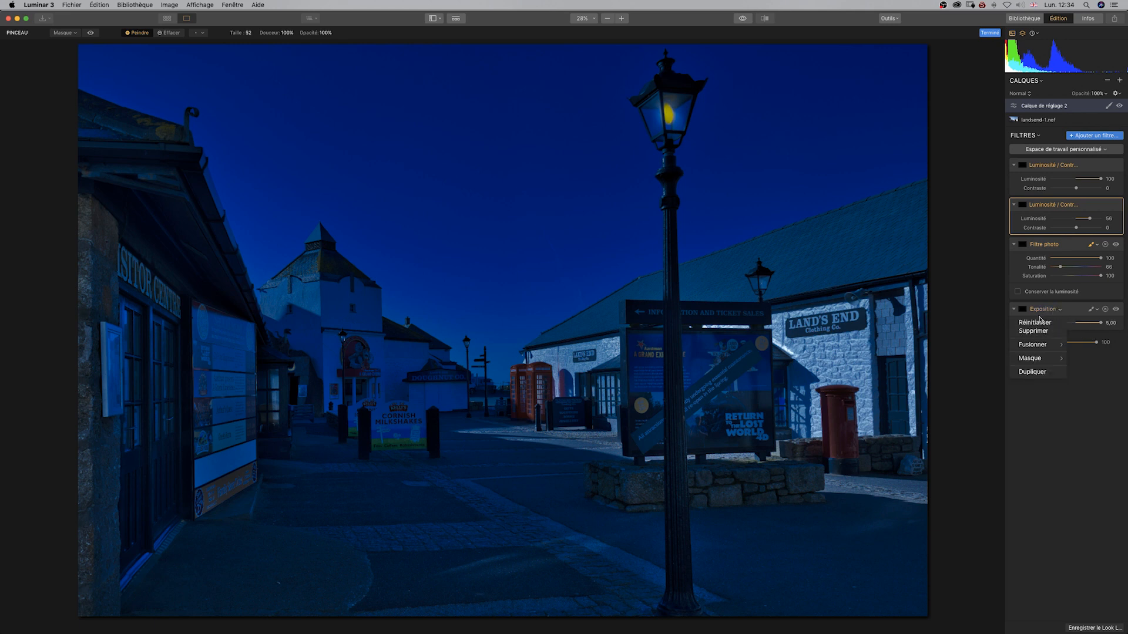
click(1039, 374)
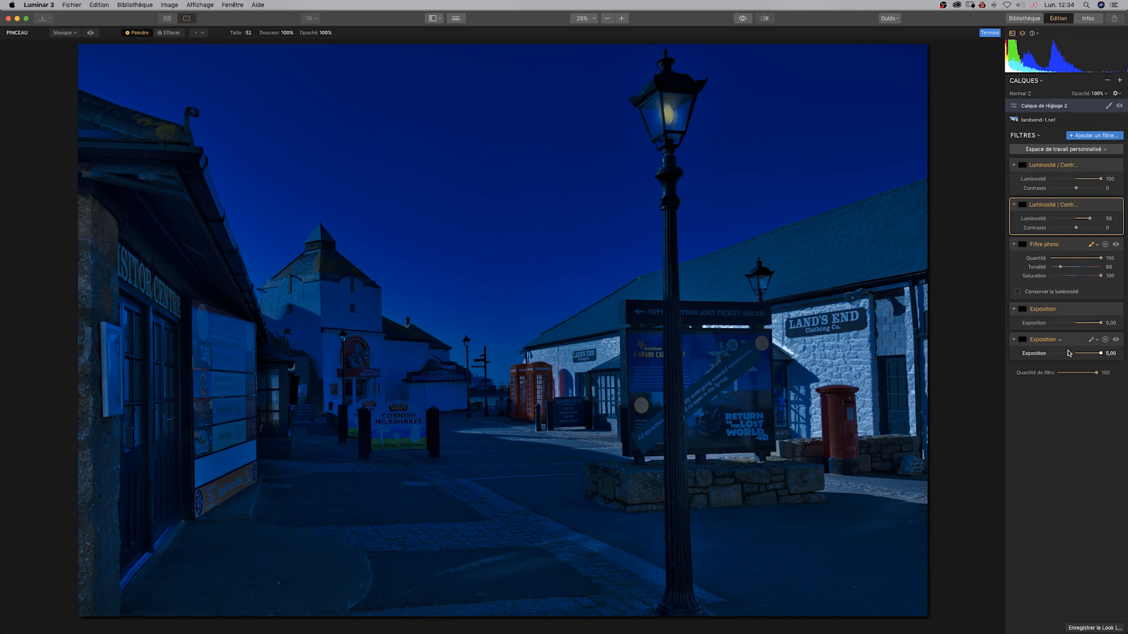
drag(1101, 354, 1091, 353)
Copy the first Exposition filter's mask onto its duplicate and set the duplicate's Exposition to 5,00
click(1027, 310)
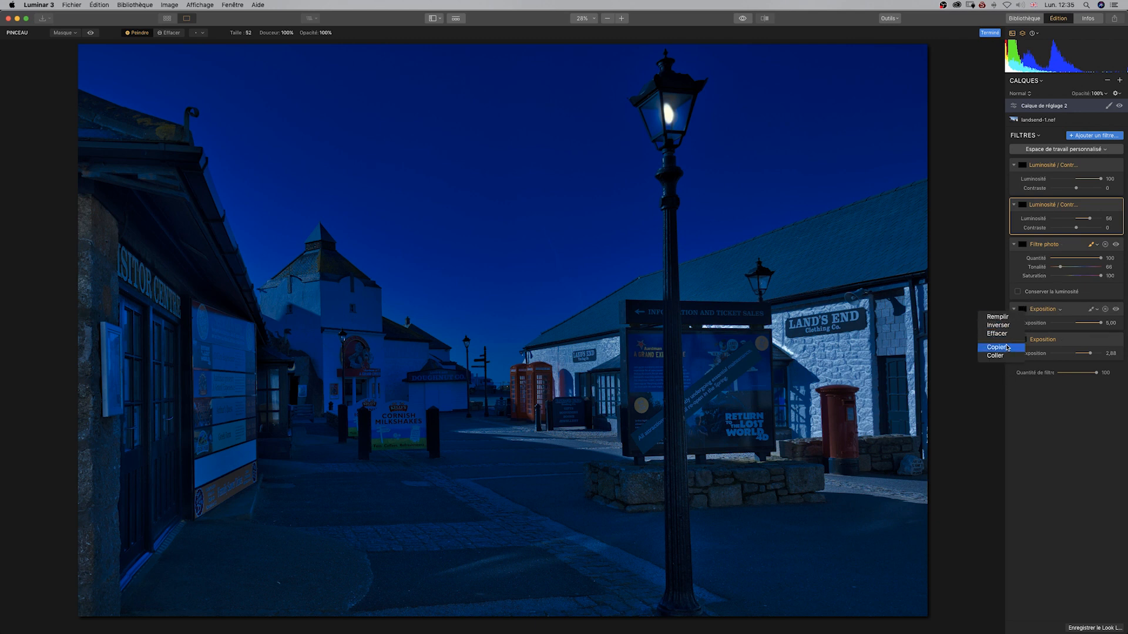
click(1007, 347)
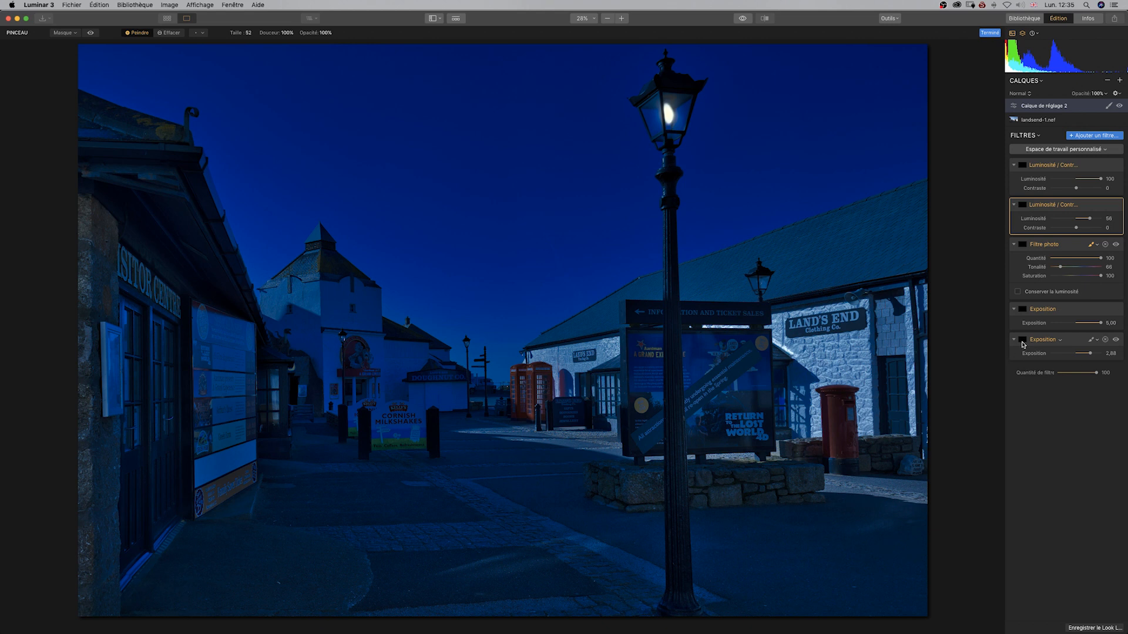
click(1026, 343)
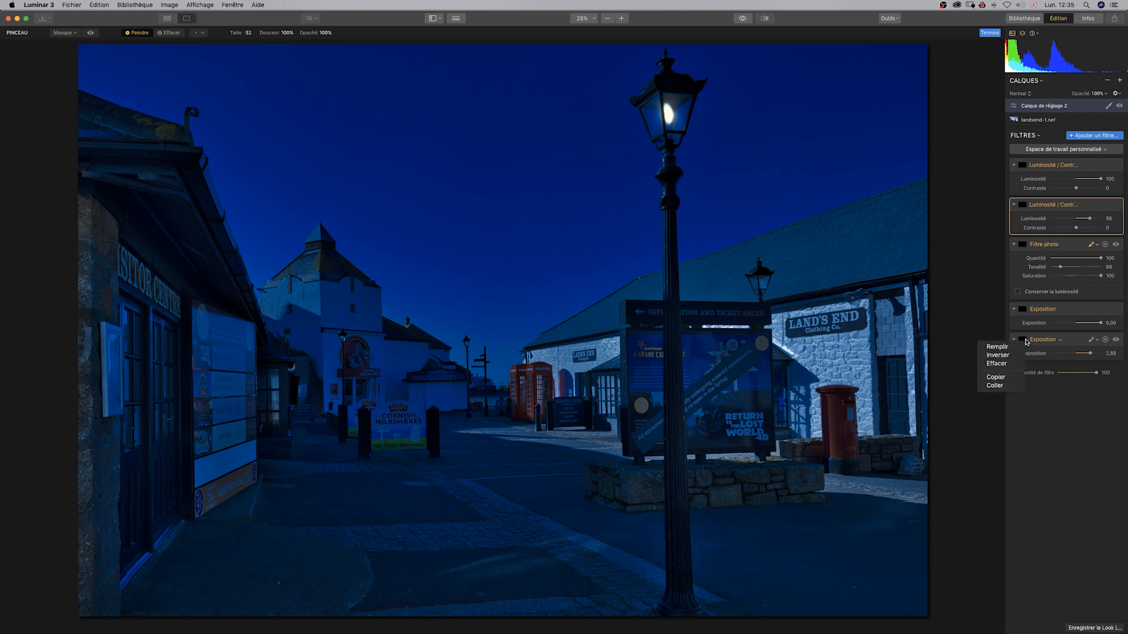
click(1011, 387)
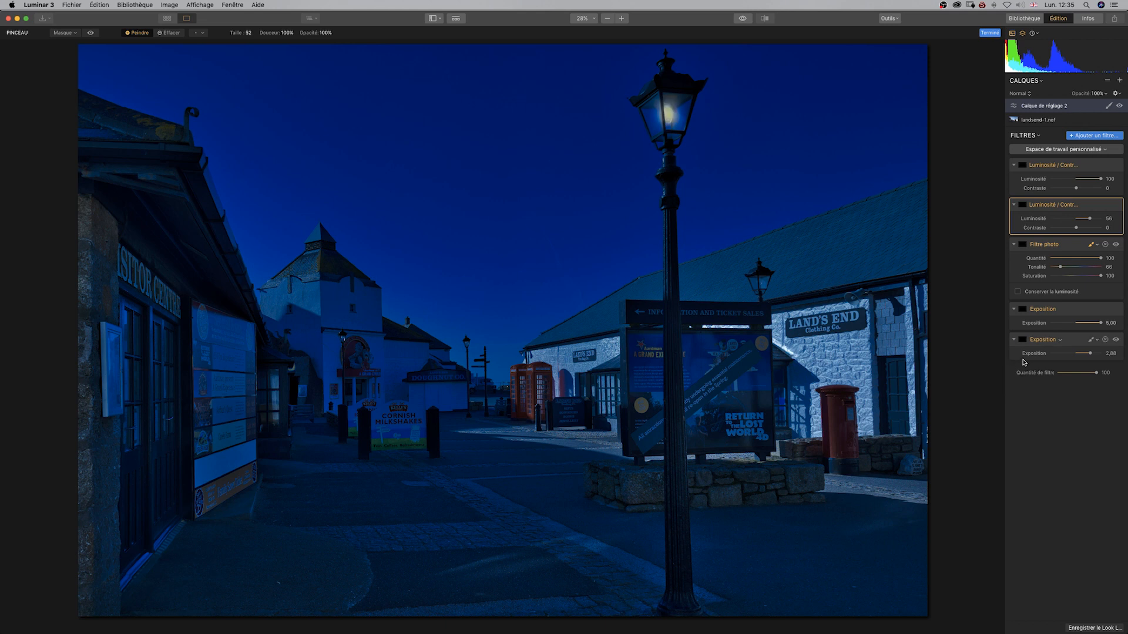
mouse_move(1091, 354)
mouse_down()
mouse_move(1104, 350)
mouse_move(1075, 355)
mouse_move(1112, 351)
mouse_up()
Copy the first Luminosité / Contraste filter's mask onto its duplicate and set the duplicate's Luminosité to 100
click(1026, 170)
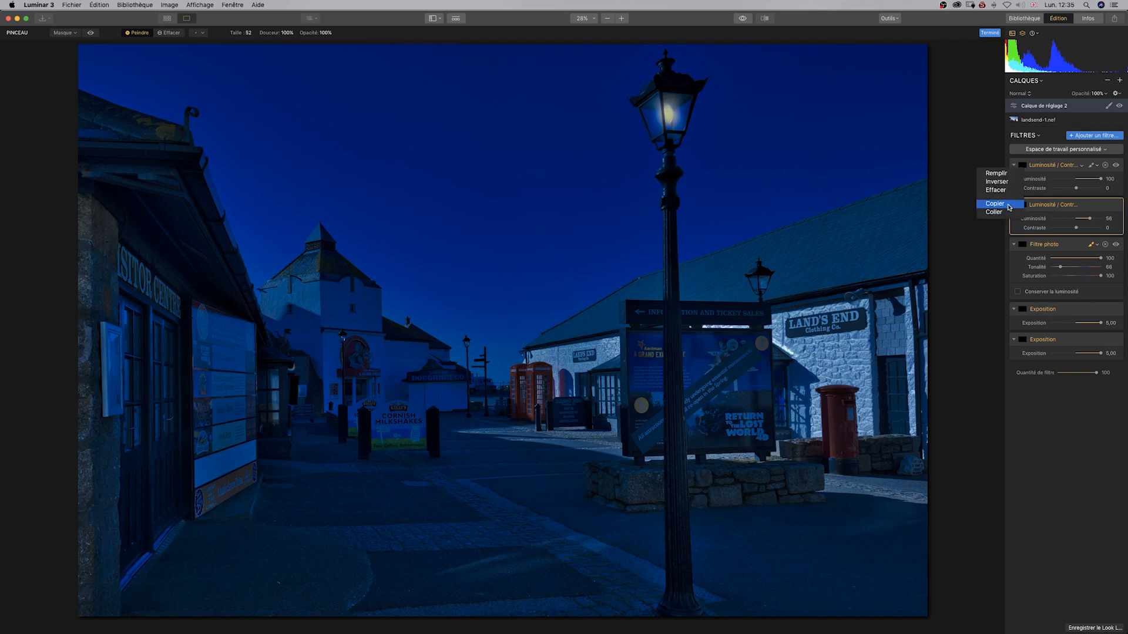
click(1009, 207)
click(1024, 207)
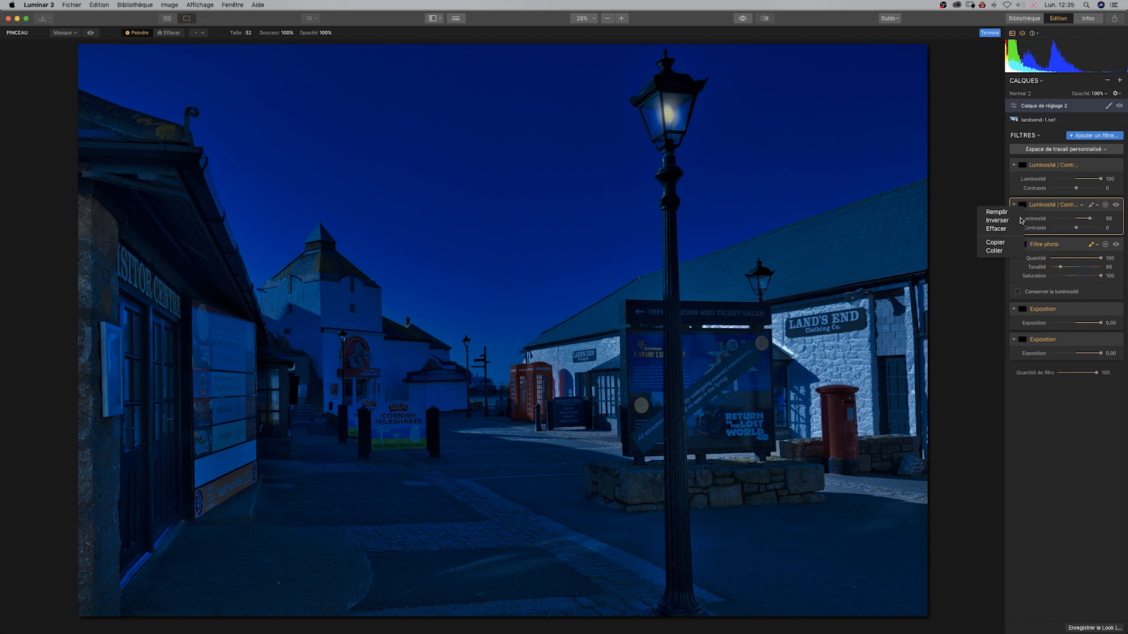
click(1006, 252)
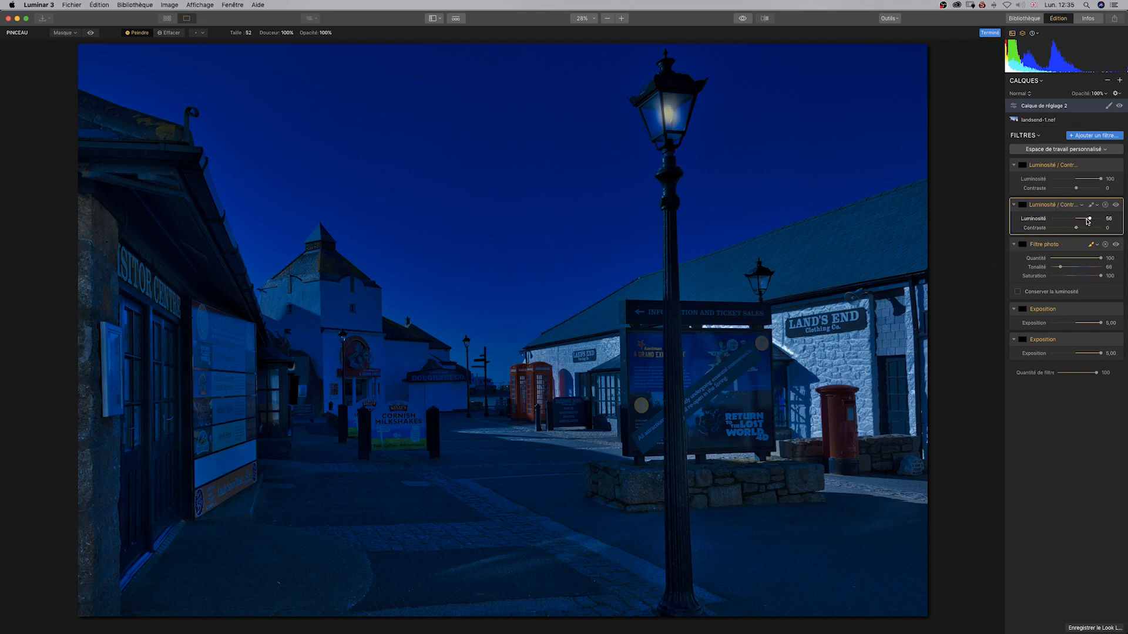
drag(1089, 220, 1101, 218)
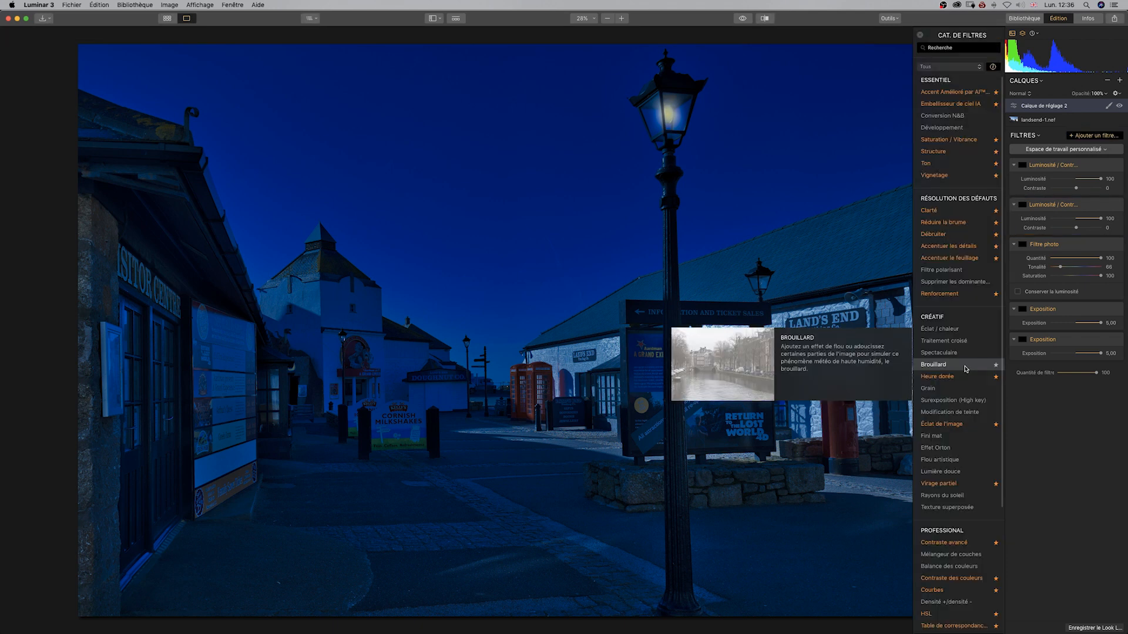
Add a Brouillard filter of type Brouillard léger to the adjustment layer and set its Quantité to 31
click(964, 368)
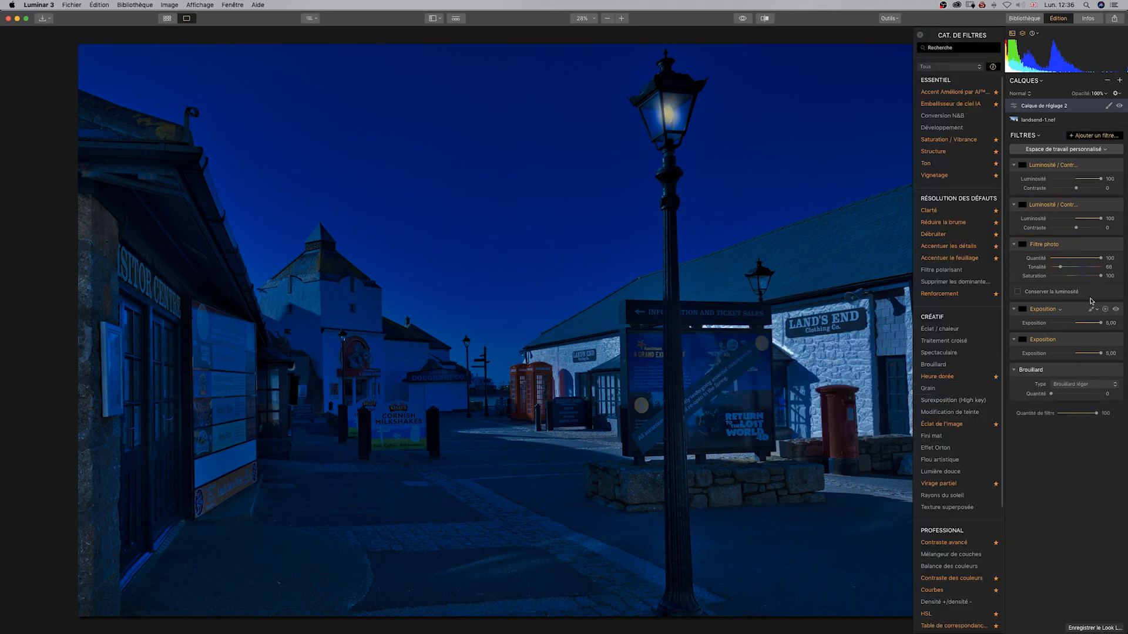
drag(1052, 397, 1066, 395)
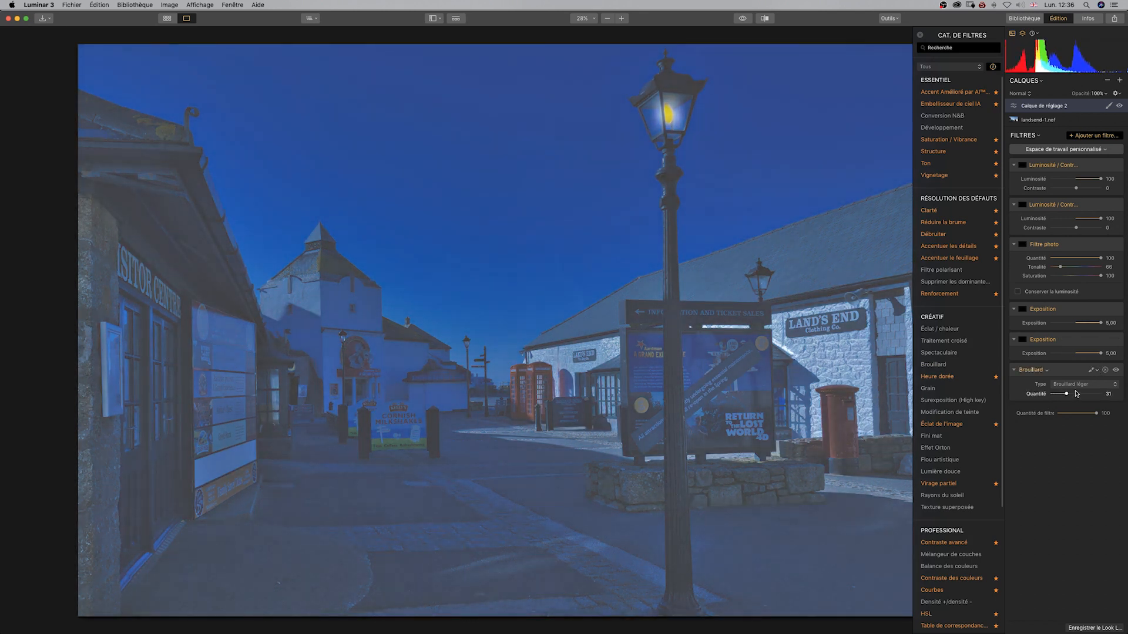
Paint a brush mask over the street lamp's glass panes so the Brouillard filter applies only there
click(1093, 370)
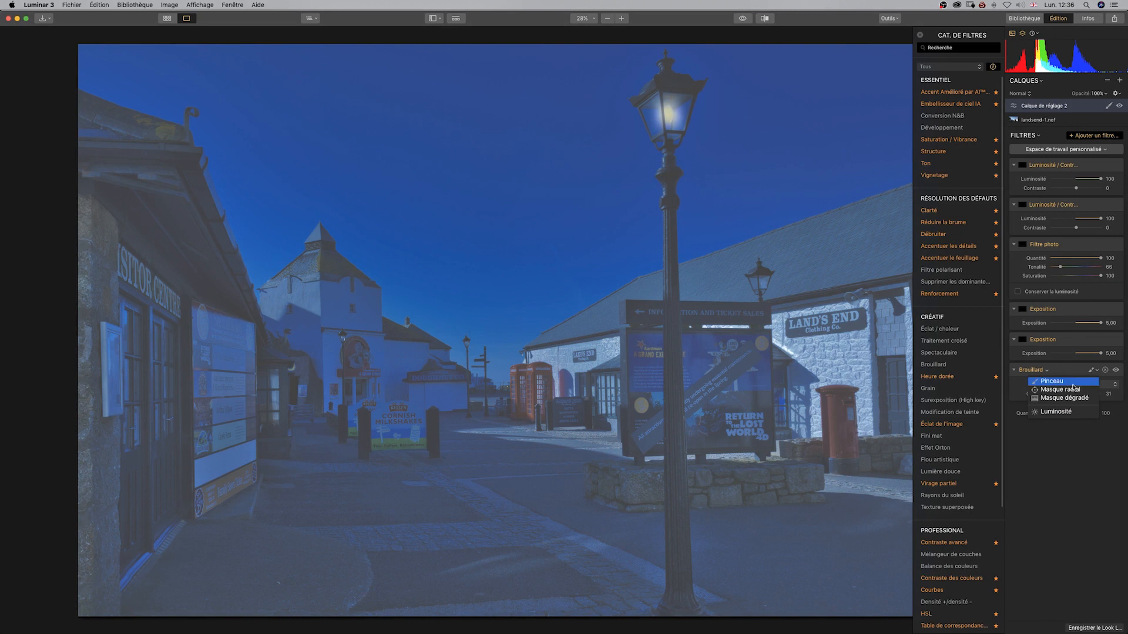
click(1084, 438)
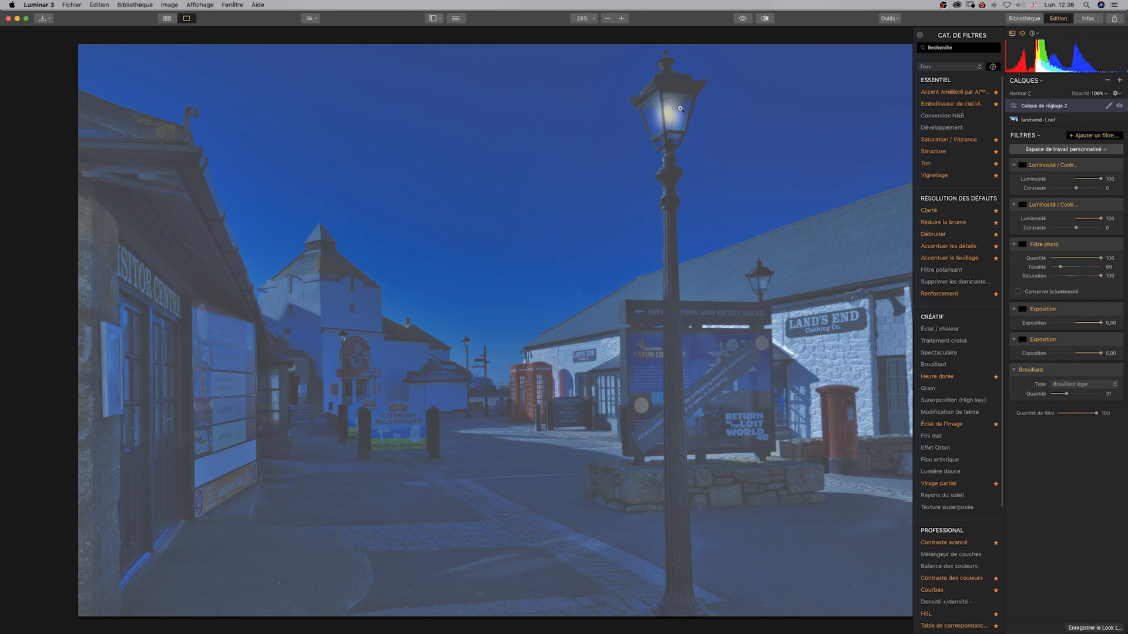
click(671, 108)
drag(671, 108, 661, 188)
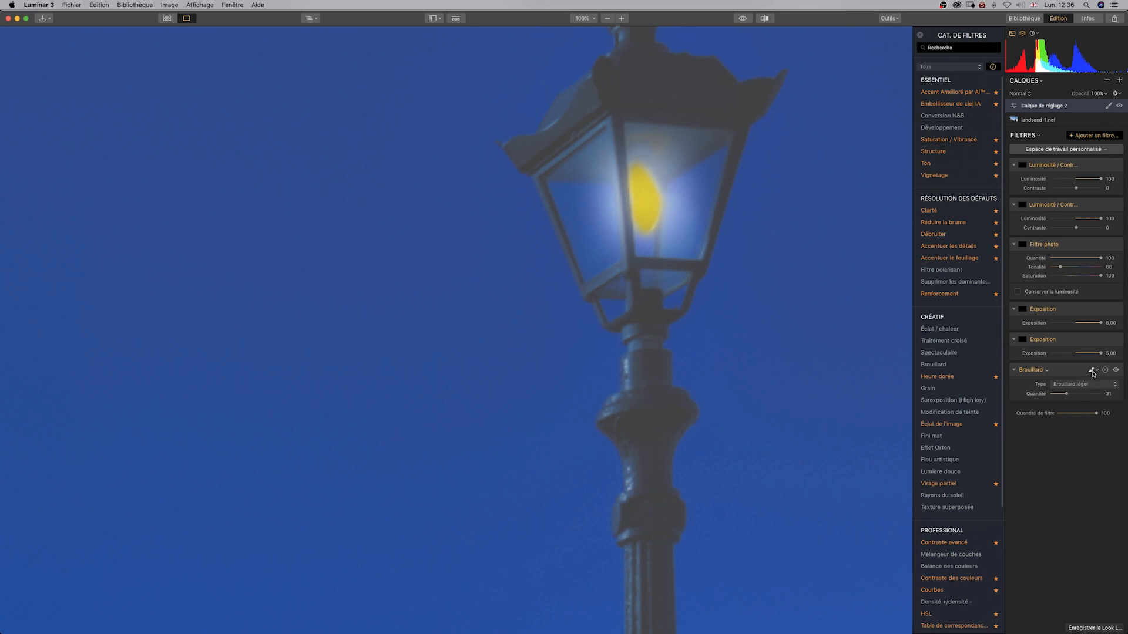
click(1093, 372)
click(1077, 383)
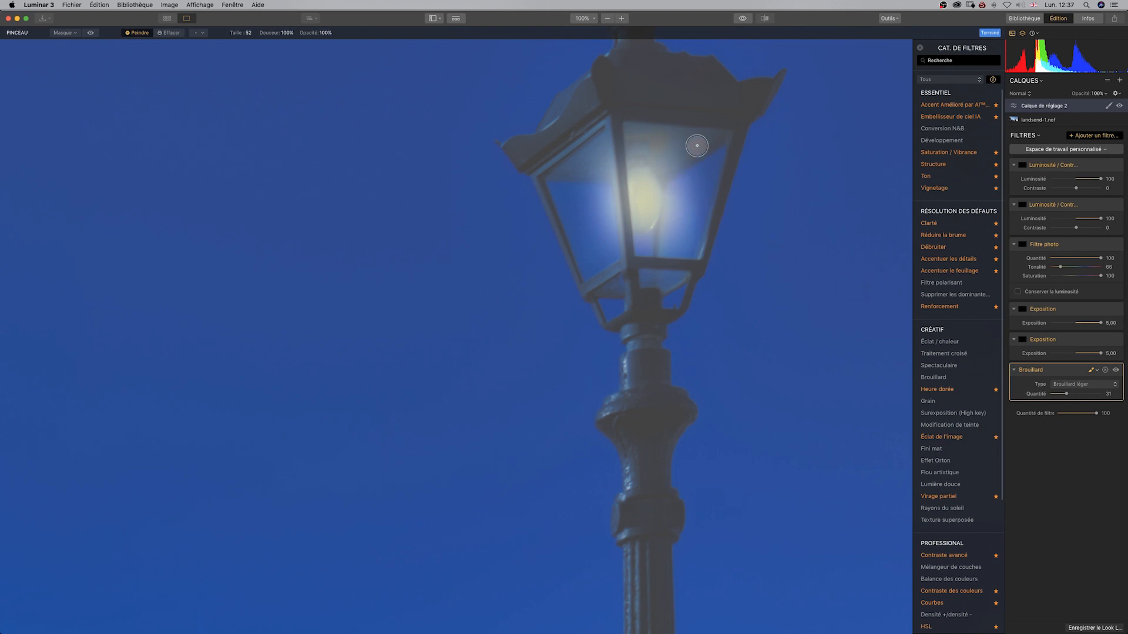
mouse_move(717, 136)
mouse_down()
mouse_move(703, 236)
mouse_move(679, 148)
mouse_move(645, 193)
mouse_move(634, 155)
mouse_move(655, 224)
mouse_move(674, 228)
mouse_move(643, 248)
mouse_move(638, 232)
mouse_move(682, 237)
mouse_move(677, 253)
mouse_move(699, 244)
mouse_move(692, 148)
mouse_move(639, 136)
mouse_move(719, 128)
mouse_move(621, 129)
mouse_move(547, 182)
mouse_move(600, 261)
mouse_move(575, 263)
mouse_move(563, 235)
mouse_move(584, 272)
mouse_move(575, 183)
mouse_move(592, 150)
mouse_move(605, 163)
mouse_move(618, 241)
mouse_move(564, 170)
mouse_move(600, 273)
mouse_move(551, 235)
mouse_move(595, 267)
mouse_move(618, 243)
mouse_move(610, 248)
mouse_move(661, 238)
mouse_move(704, 176)
mouse_move(680, 205)
mouse_move(651, 139)
mouse_move(596, 157)
mouse_move(612, 220)
mouse_move(657, 231)
mouse_move(655, 283)
mouse_move(644, 277)
mouse_move(667, 277)
mouse_move(614, 290)
mouse_move(675, 164)
mouse_move(662, 138)
mouse_up()
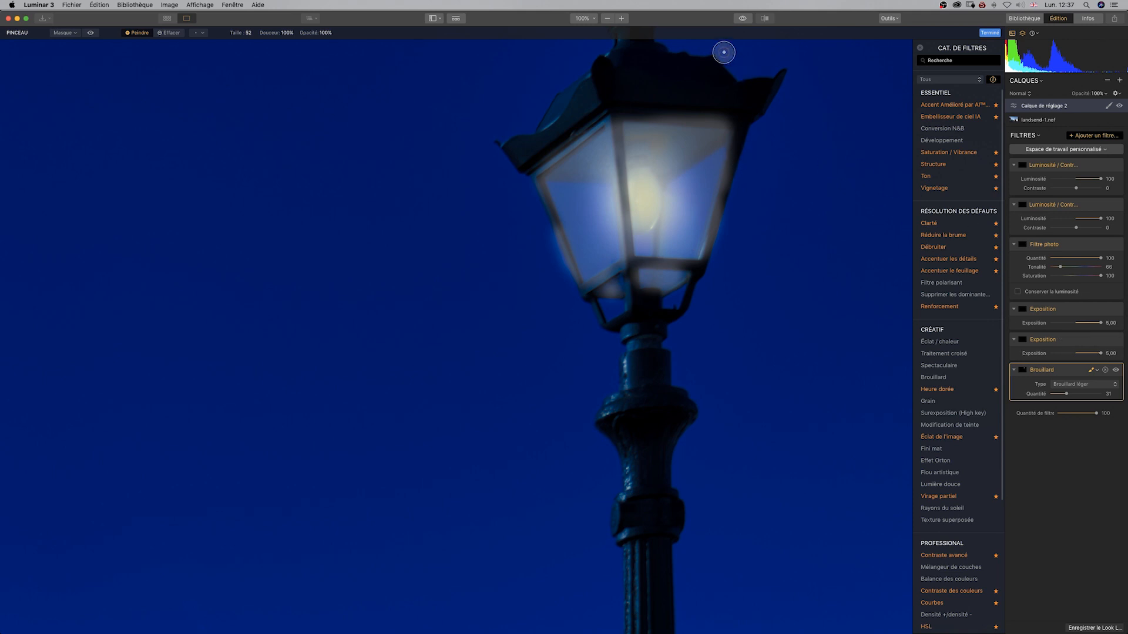
Close the filter catalogue and feather the Brouillard filter's mask with a Progressivité of 80
click(591, 19)
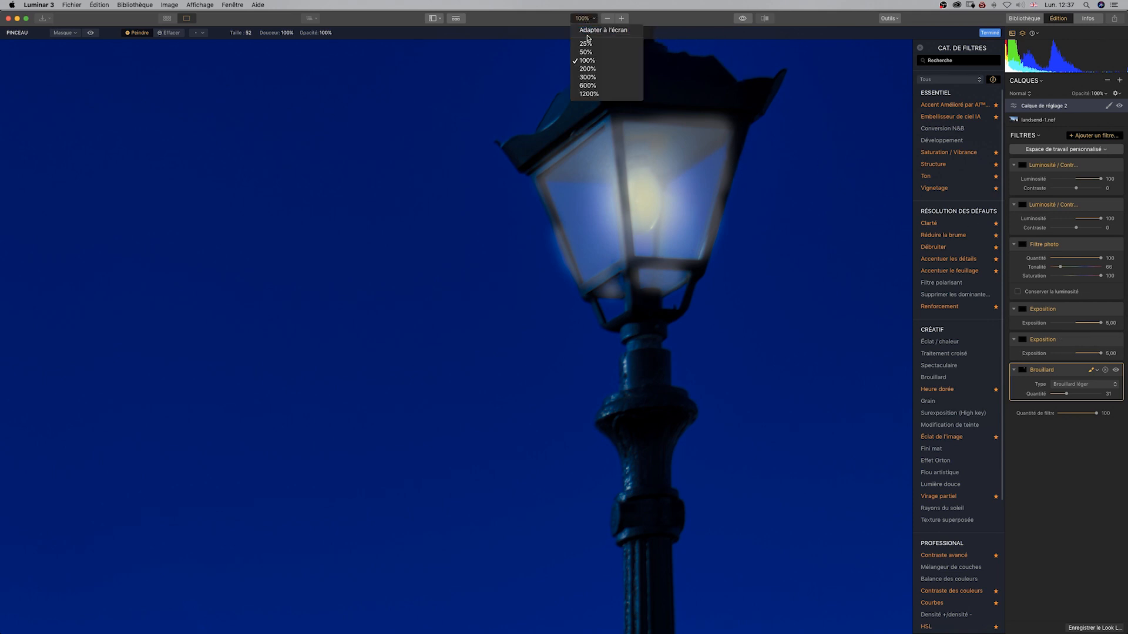
click(588, 31)
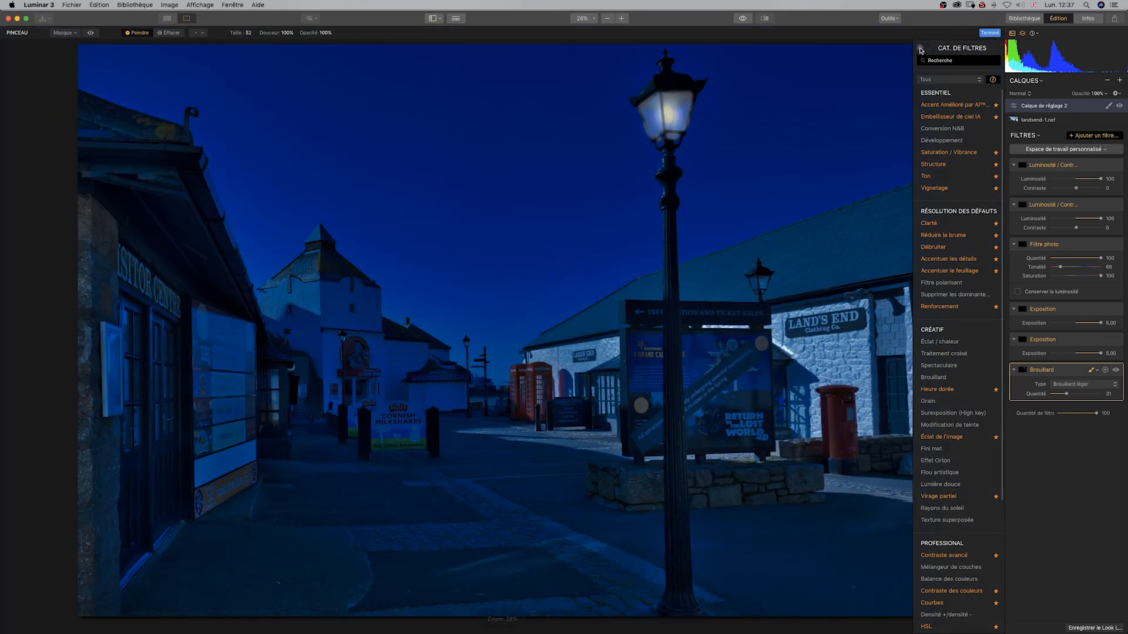
click(920, 47)
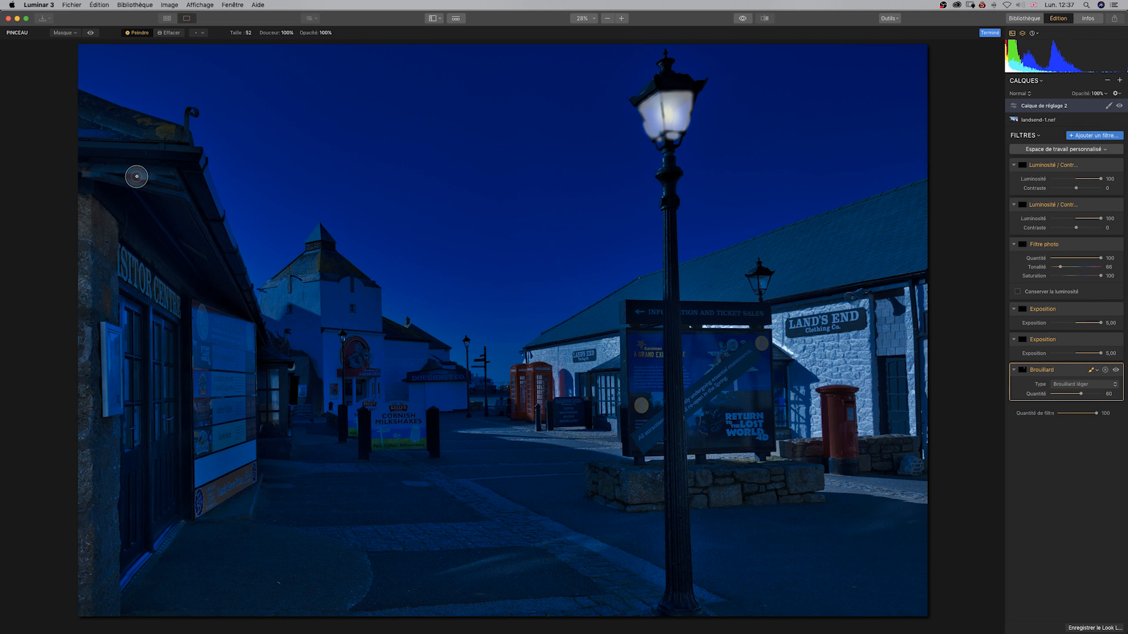
click(72, 33)
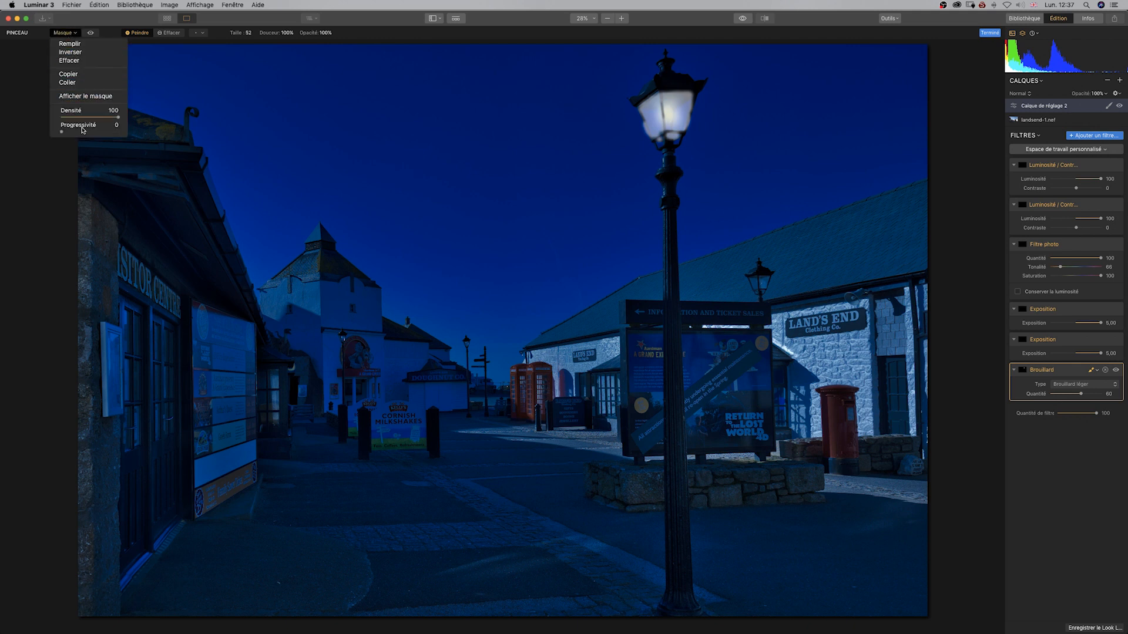
drag(89, 128, 109, 124)
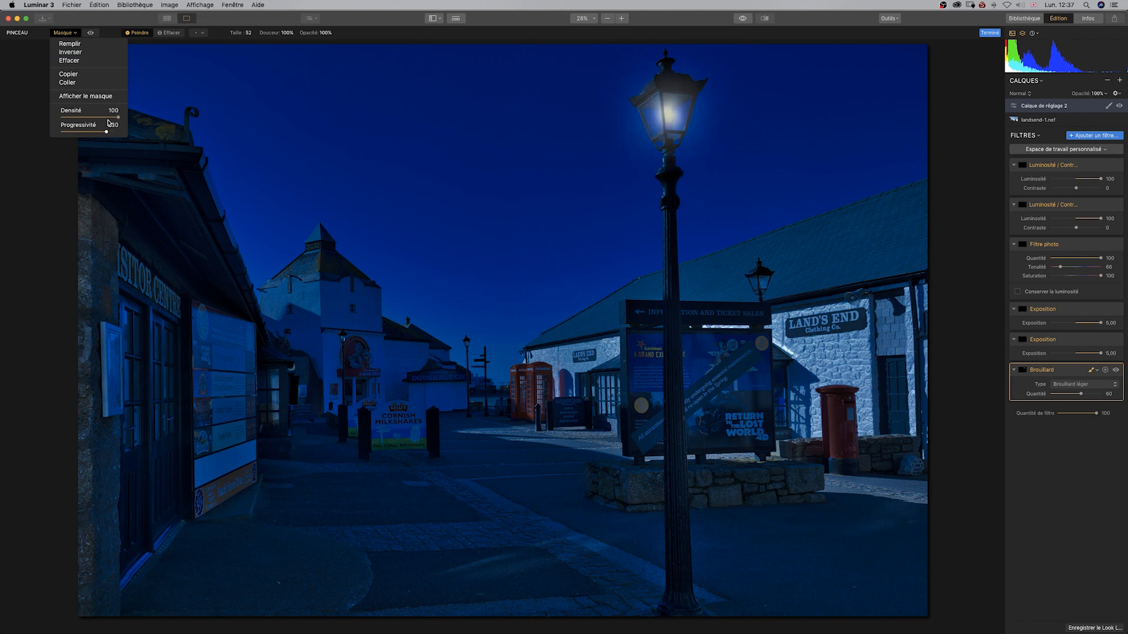
drag(106, 122, 107, 124)
Try the Brouillard filter's Quantité at 100 and settle on 50
click(1082, 395)
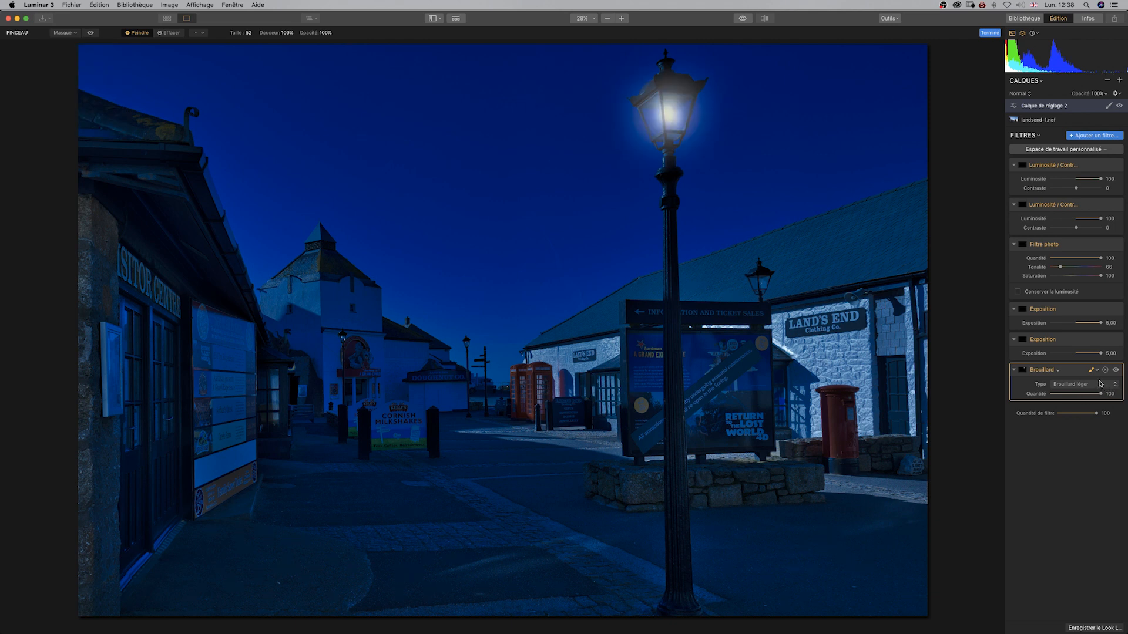
click(1112, 386)
click(1104, 393)
click(1105, 386)
click(1101, 376)
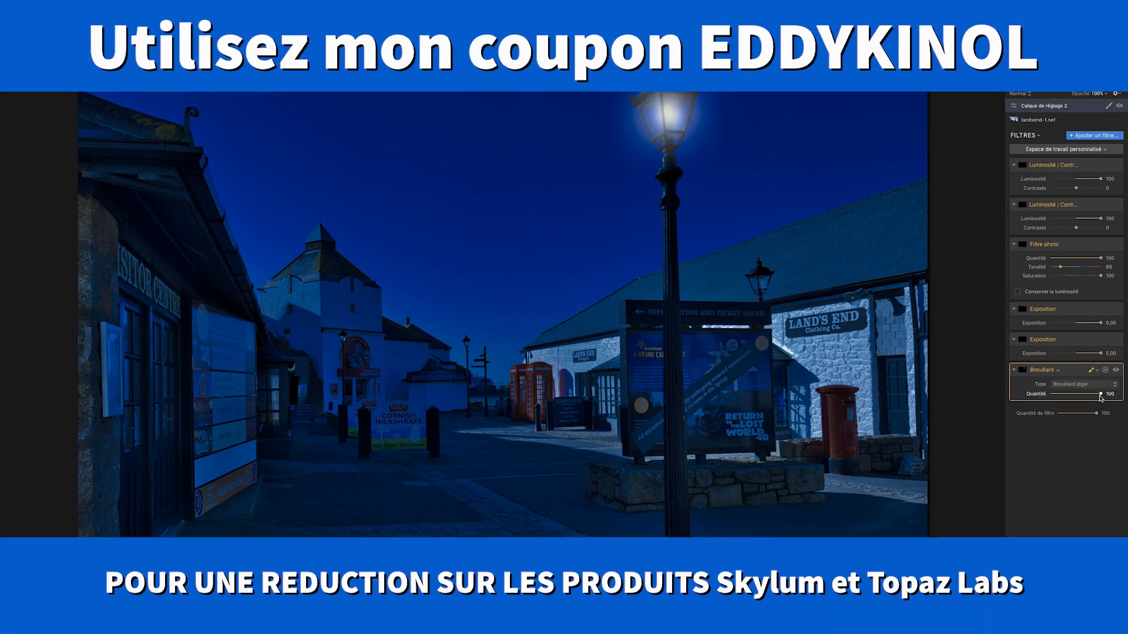
drag(1101, 396, 1098, 396)
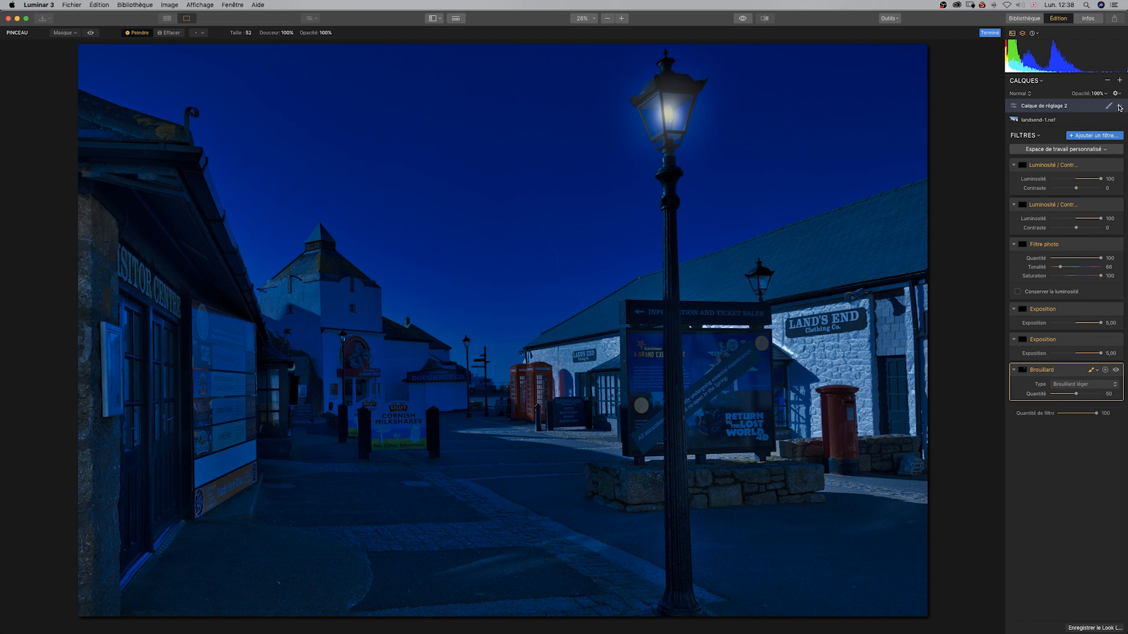
Hide and show the Calque de réglage 2 layer to compare the lamp with and without its glow
click(1120, 107)
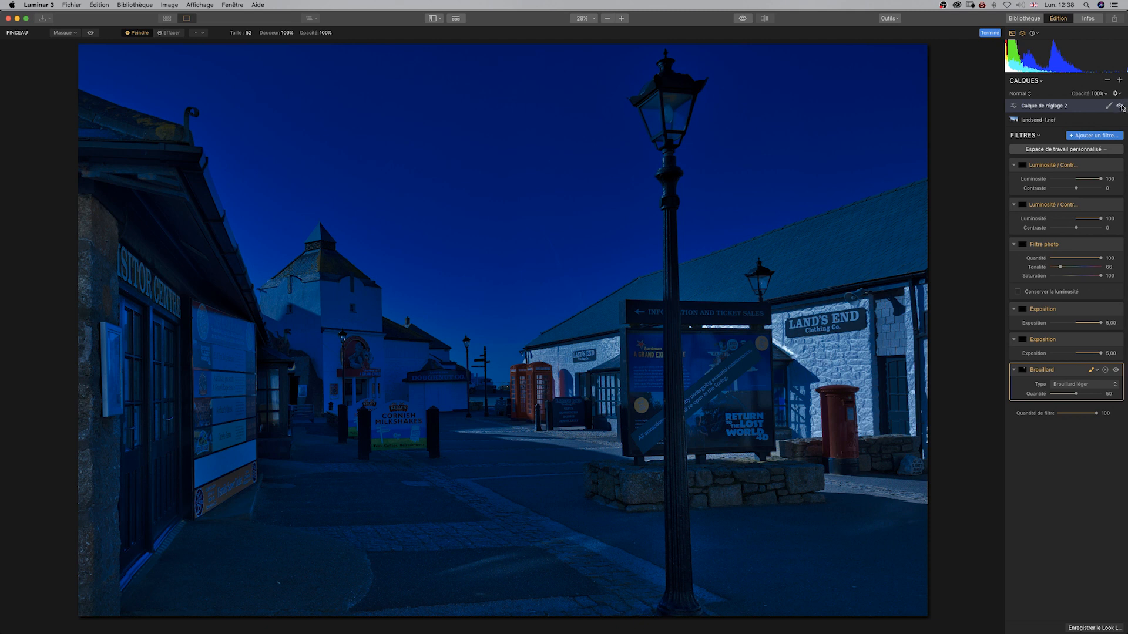
click(1118, 107)
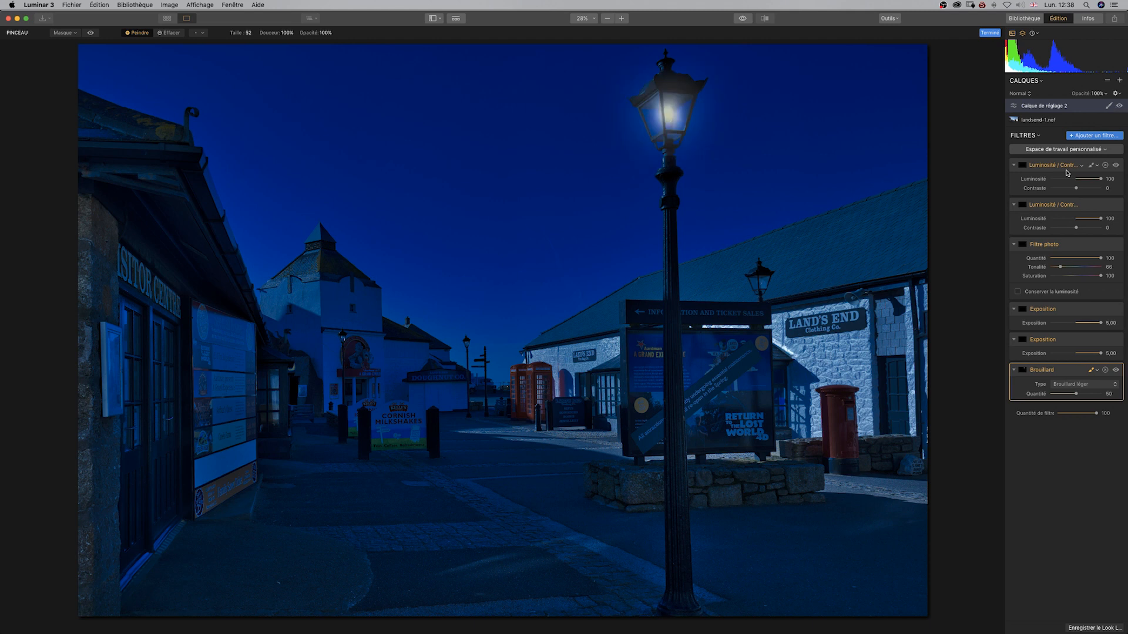